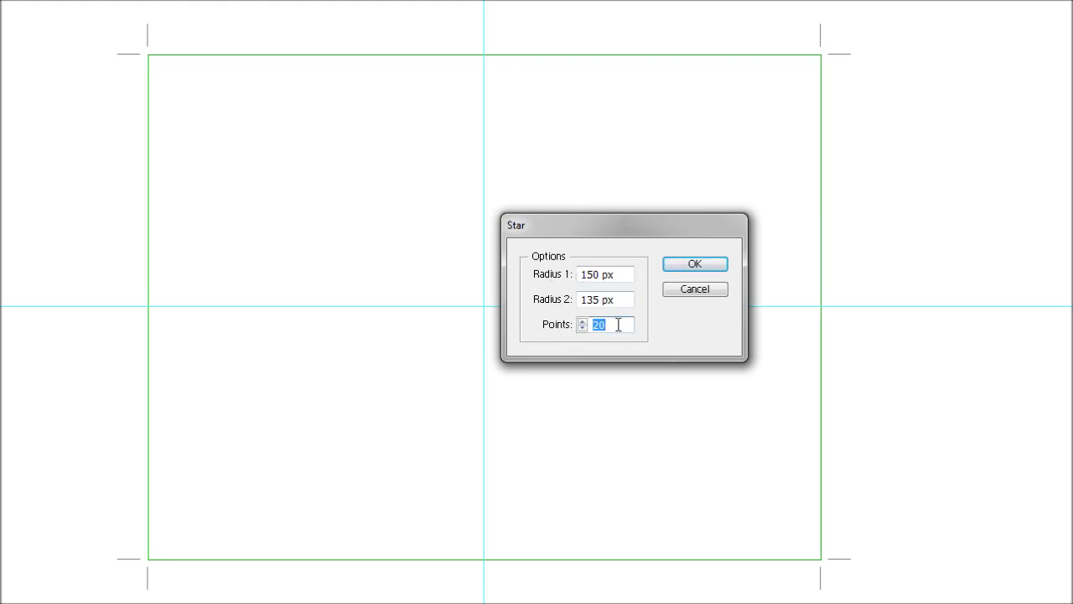
# - Check the Star dialog's outer and inner radius values, then create the 20-point star
pyautogui.click(581, 273)
pyautogui.moveTo(581, 273); pyautogui.dragTo(627, 274)
pyautogui.click(616, 274)
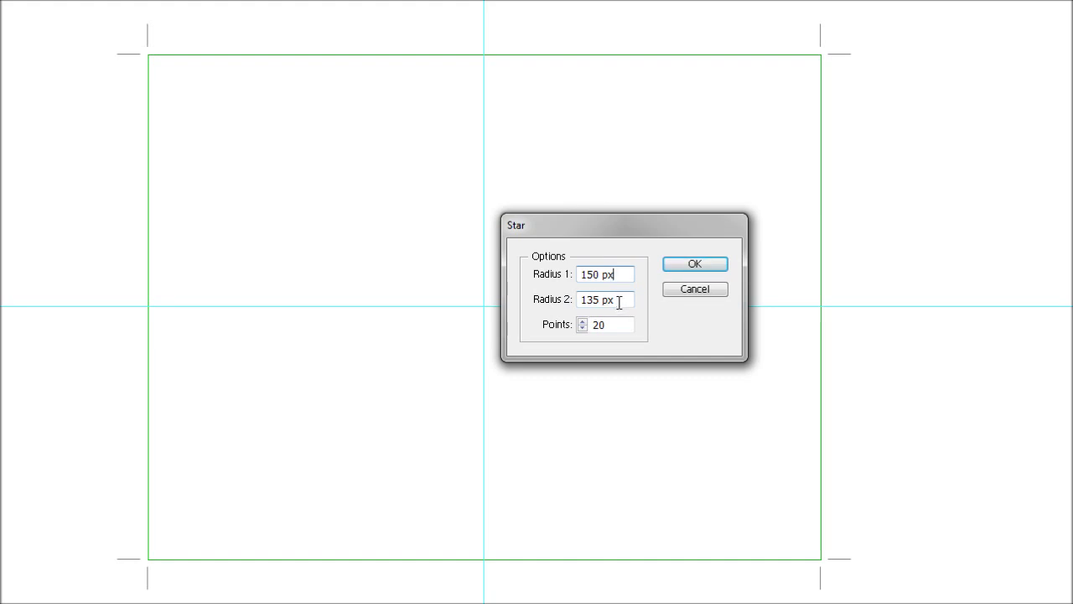
pyautogui.click(622, 297)
pyautogui.click(624, 275)
pyautogui.click(685, 266)
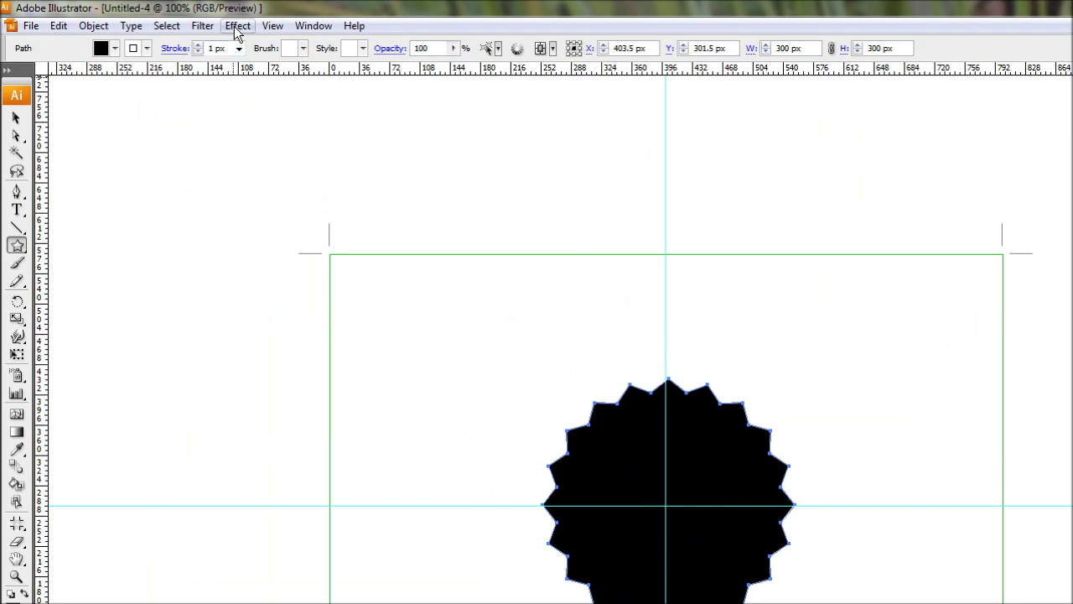
# - Apply Effect > Stylize > Round Corners with an 8 px radius to the star
pyautogui.click(235, 27)
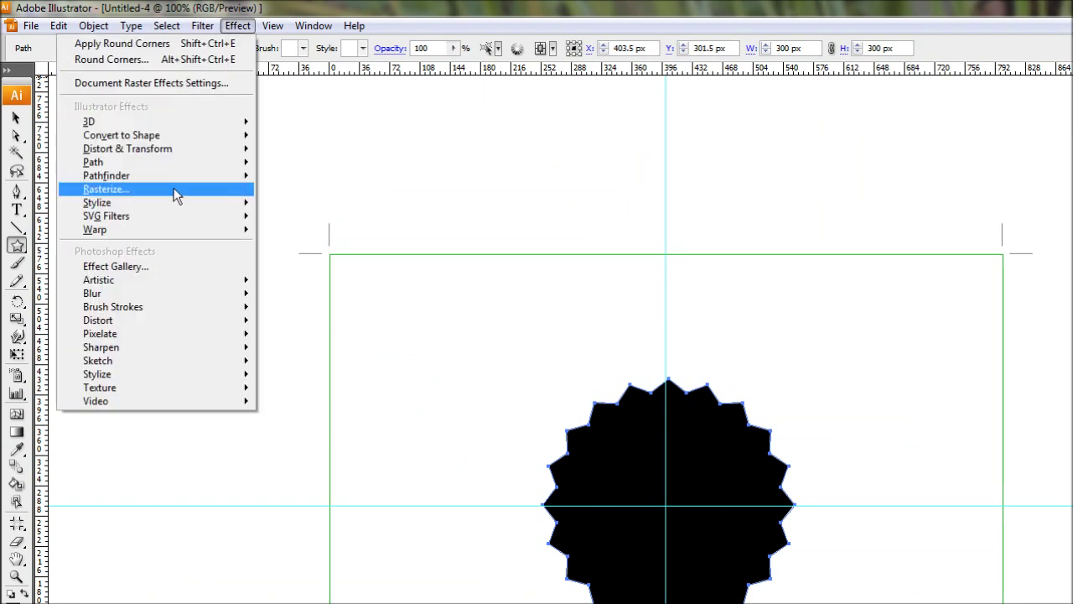
pyautogui.moveTo(172, 203)
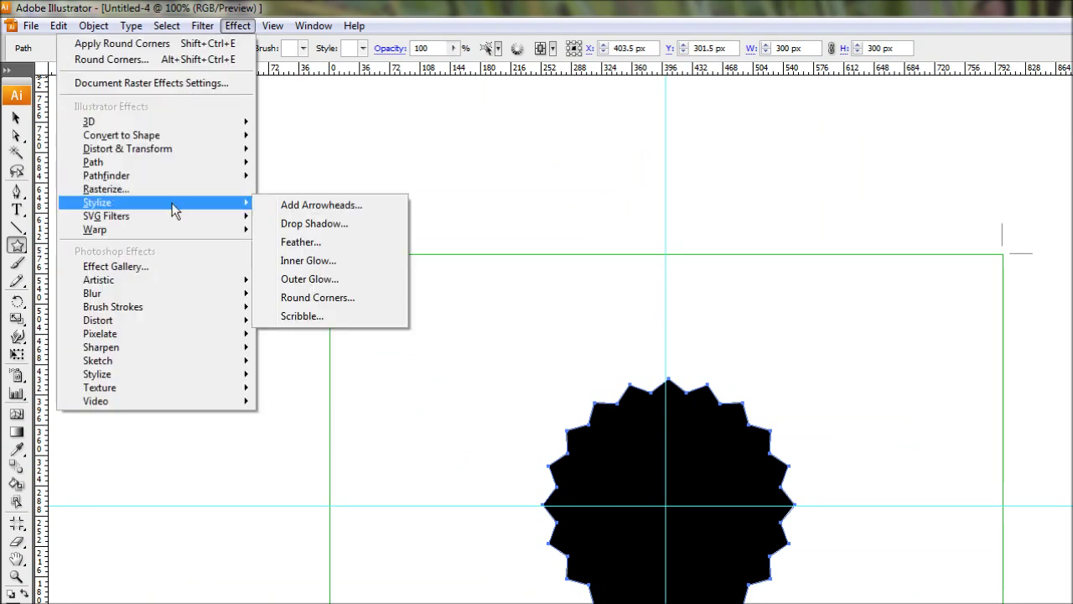
pyautogui.click(317, 297)
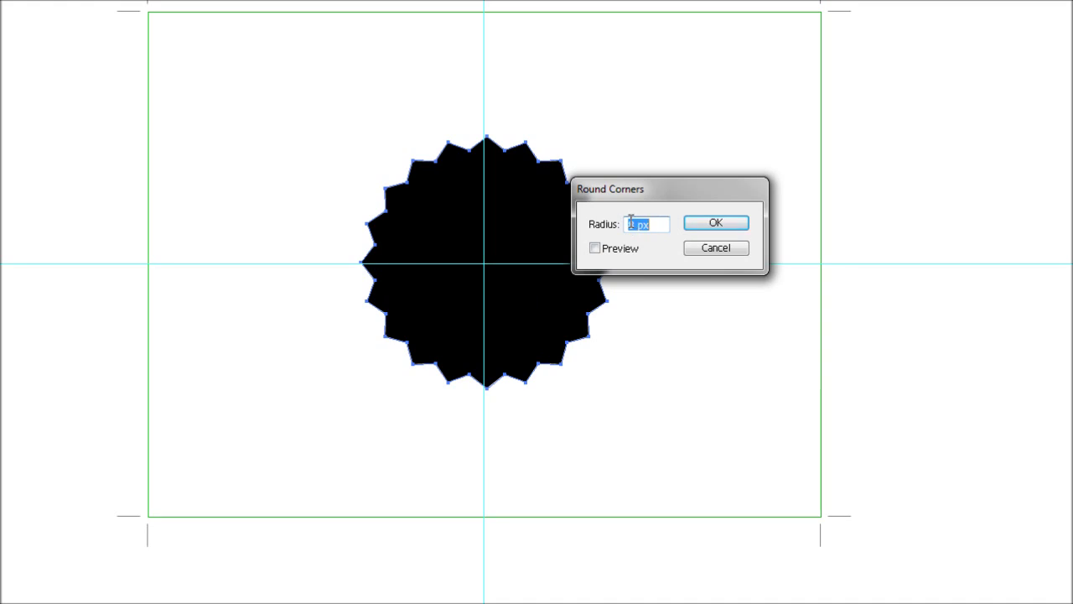
pyautogui.click(594, 248)
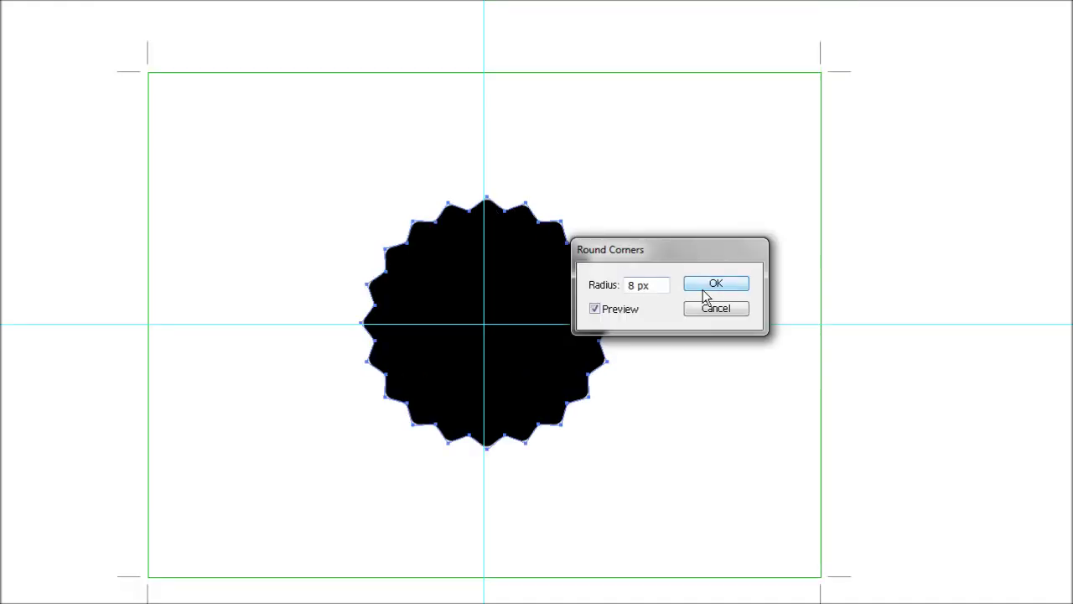
pyautogui.click(703, 287)
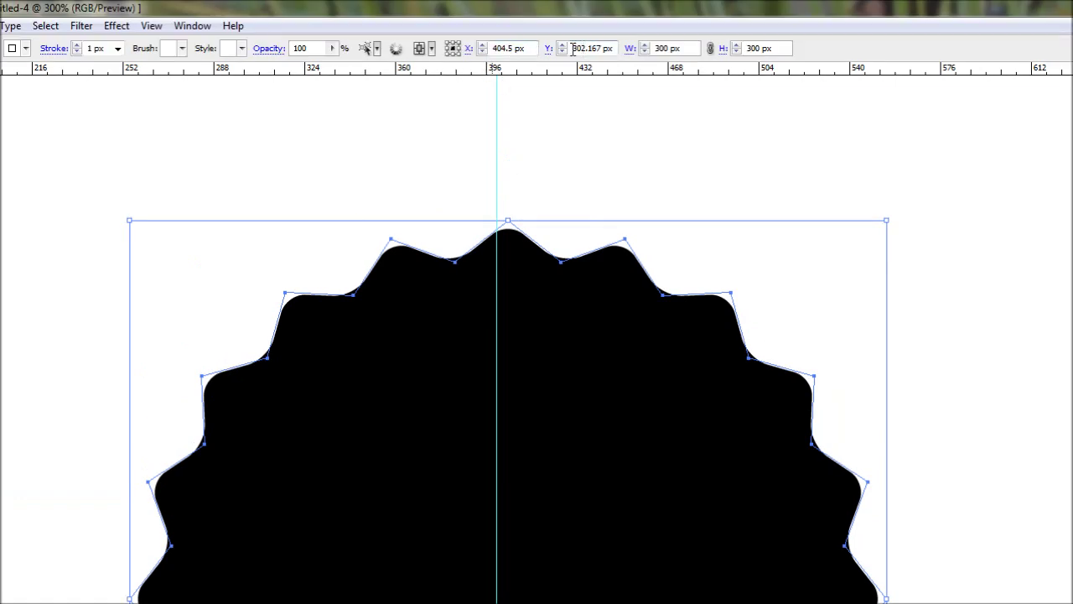
# - Enter X 400 px and Y 300 px for the seal in the Control panel
pyautogui.doubleClick(511, 47)
pyautogui.write('400')
pyautogui.press('Tab')
pyautogui.write('300')
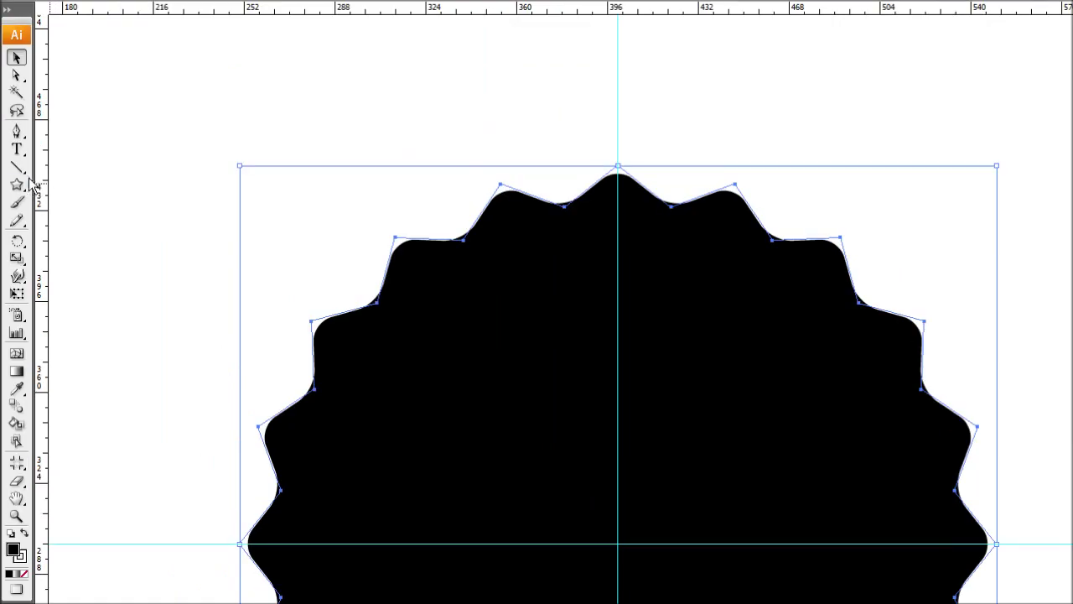
# - Draw a small 10 px circle near the seal's top with white fill and no stroke
pyautogui.click(17, 185)
pyautogui.moveTo(16, 189); pyautogui.dragTo(80, 226)
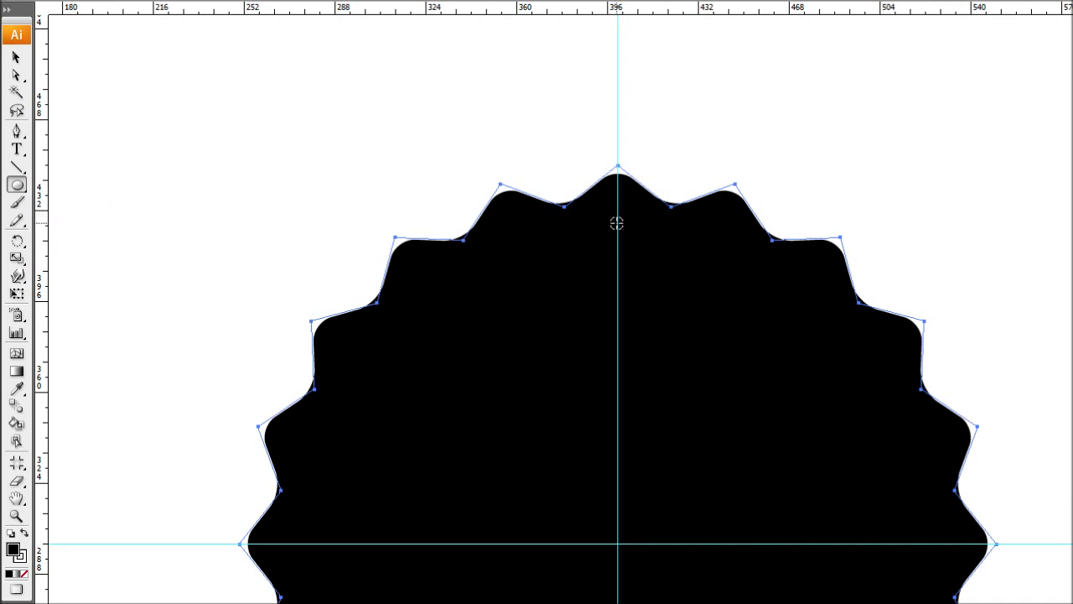
pyautogui.moveTo(617, 224); pyautogui.dragTo(628, 238)
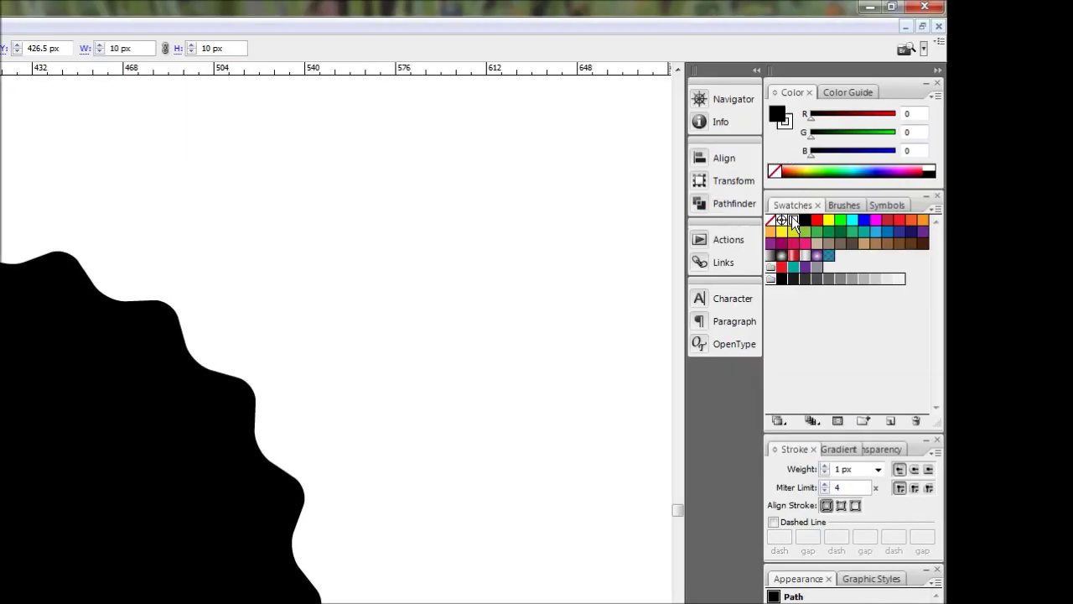
pyautogui.click(792, 220)
pyautogui.click(774, 170)
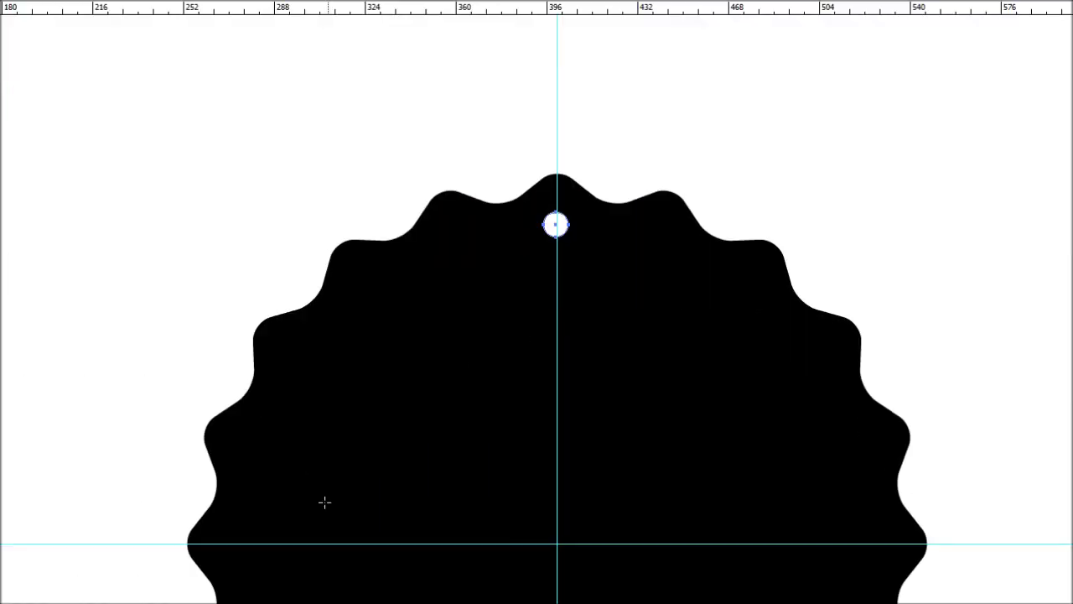
# - Centre the white dot on the vertical guide at X 400
pyautogui.press('v')
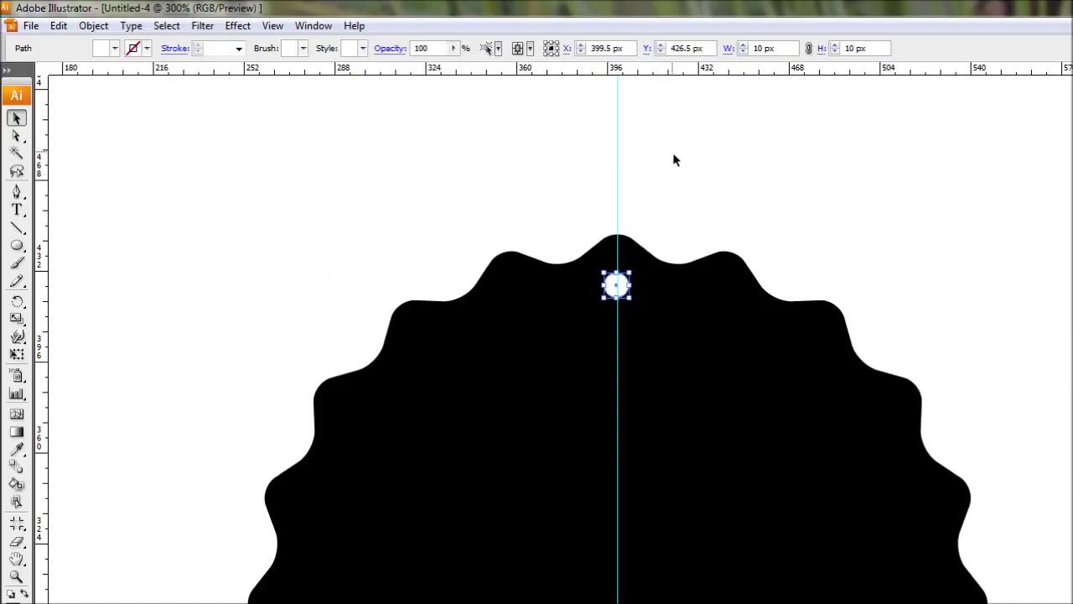
pyautogui.doubleClick(602, 47)
pyautogui.write('400')
pyautogui.press('Return')
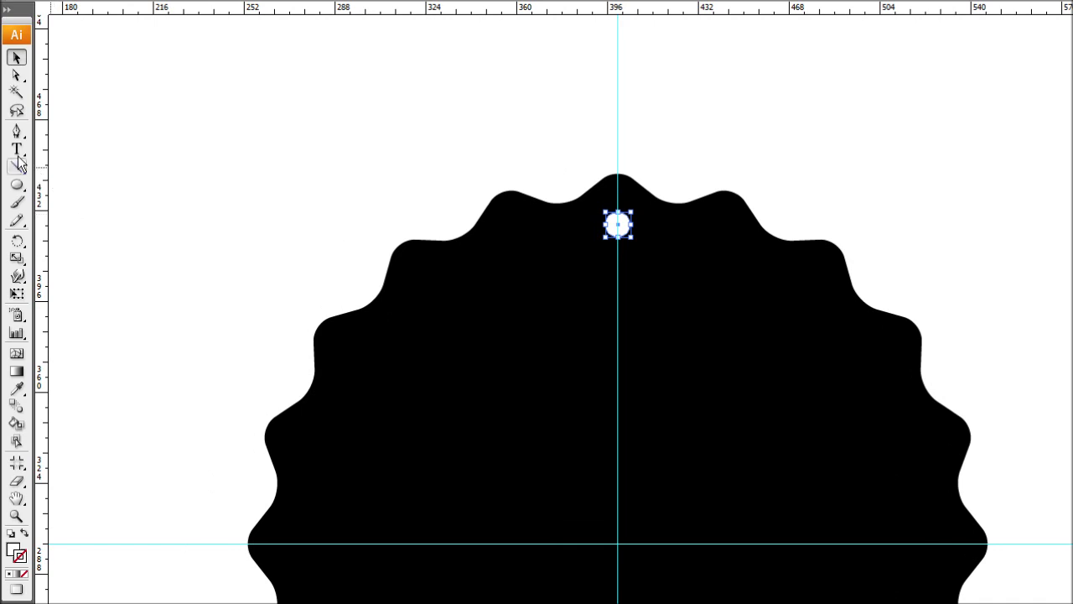
# - Rotate a copy of the white dot 18° around the seal's centre
pyautogui.click(17, 304)
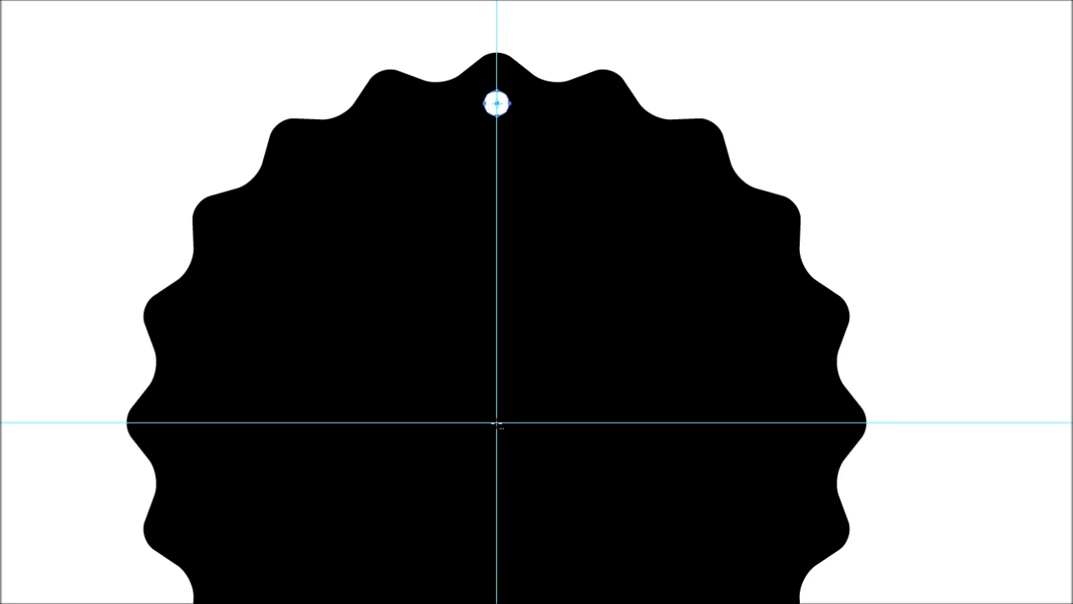
pyautogui.keyDown('alt'); pyautogui.click(496, 422); pyautogui.keyUp('alt')
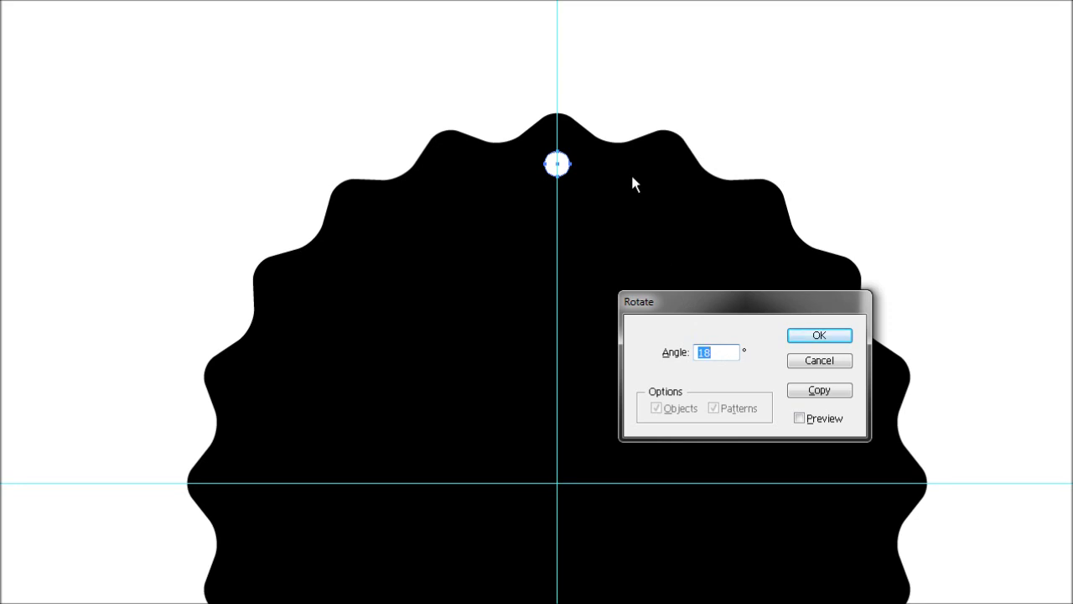
pyautogui.click(723, 358)
pyautogui.moveTo(726, 352); pyautogui.dragTo(692, 352)
pyautogui.click(807, 391)
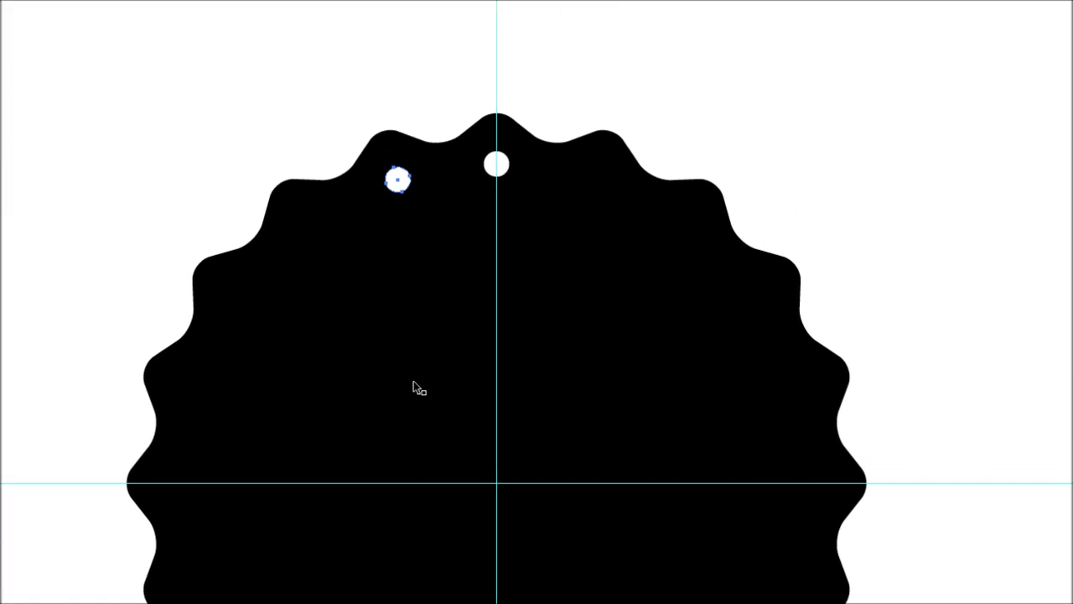
# - Repeat the 18° rotated copy five more times to continue the dots around the rim
pyautogui.hotkey('ctrl', 'd')
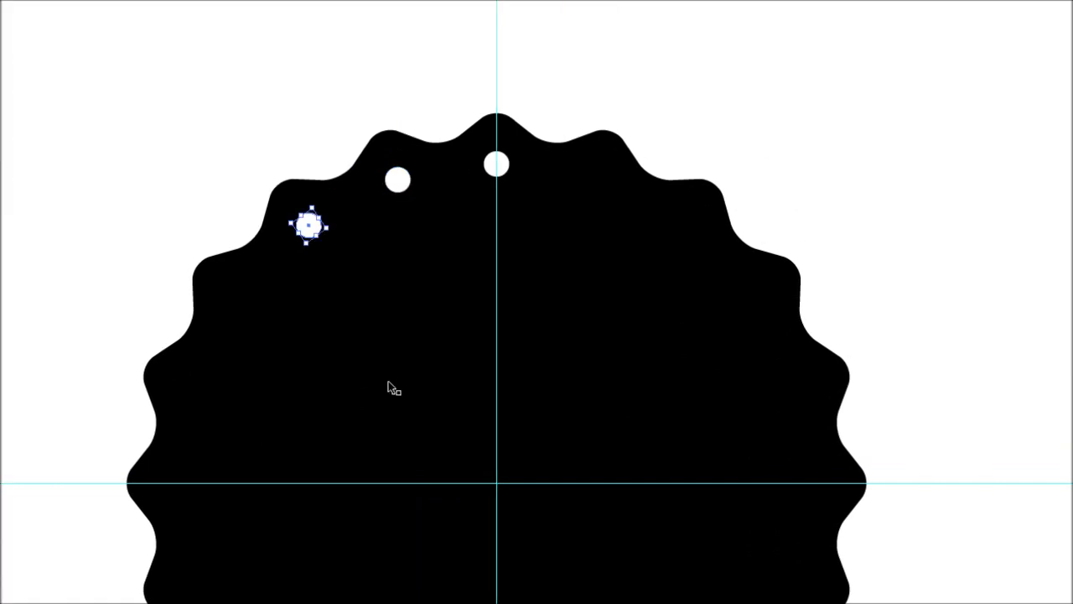
pyautogui.hotkey('ctrl', 'd')
pyautogui.hotkey('ctrl', 'd')
pyautogui.hotkey('ctrl', 'd')
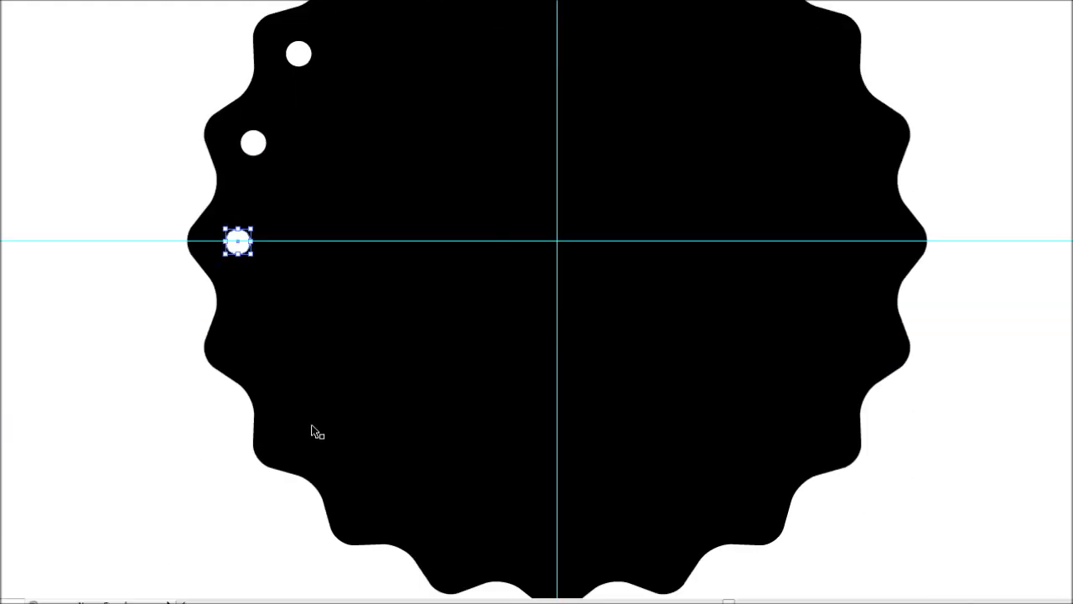
pyautogui.hotkey('ctrl', 'd')
pyautogui.hotkey('ctrl', 'd')
pyautogui.hotkey('ctrl', 'd')
pyautogui.hotkey('ctrl', 'd')
pyautogui.hotkey('ctrl', 'd')
pyautogui.hotkey('ctrl', 'd')
pyautogui.hotkey('ctrl', 'd')
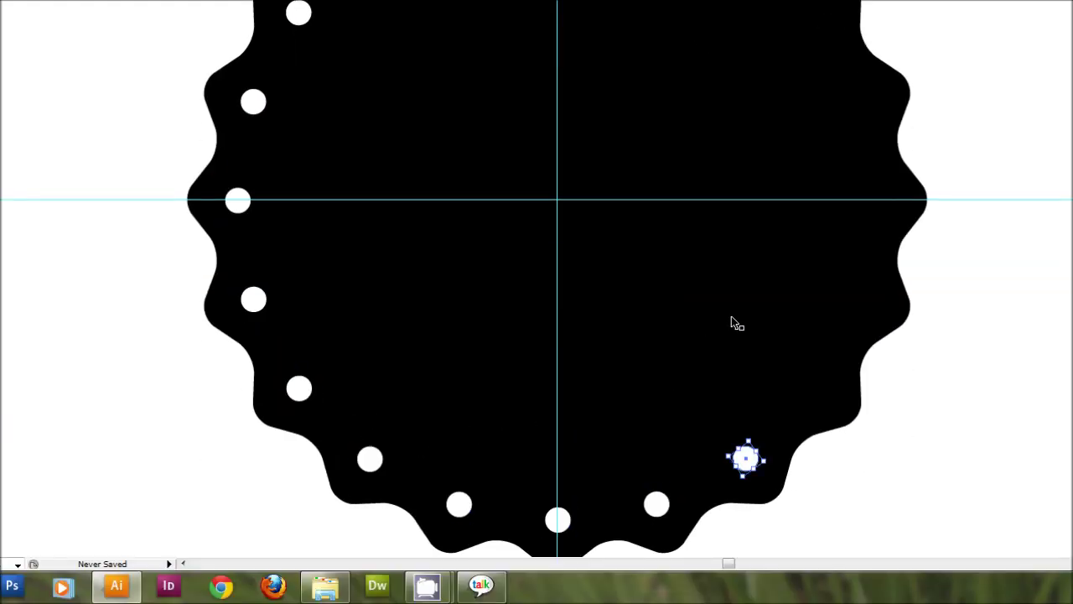
pyautogui.hotkey('ctrl', 'd')
pyautogui.hotkey('ctrl', 'd')
pyautogui.hotkey('ctrl', 'd')
pyautogui.hotkey('ctrl', 'd')
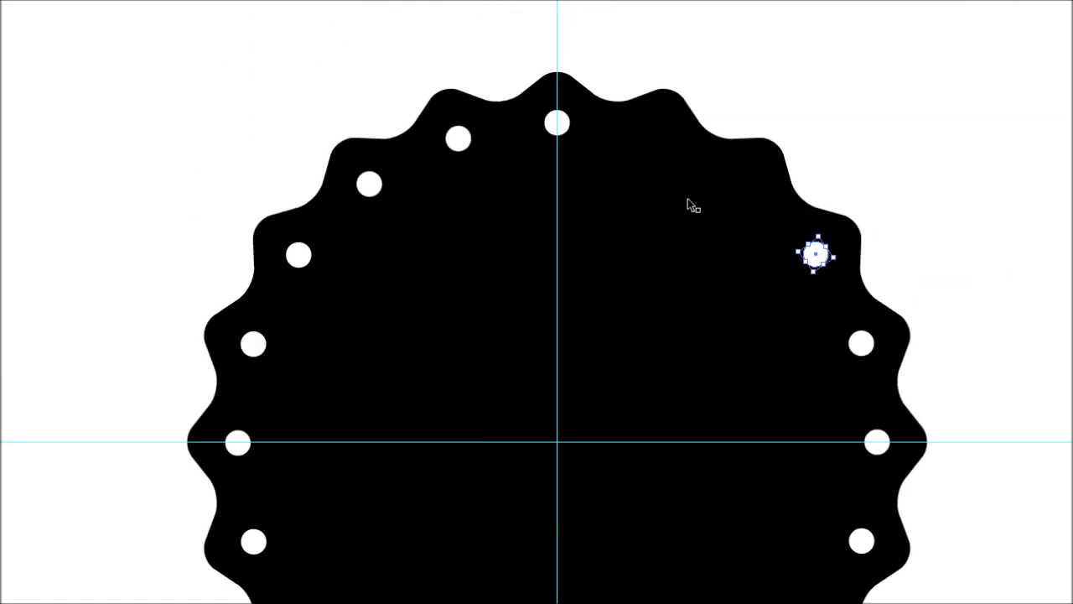
pyautogui.hotkey('ctrl', 'd')
pyautogui.hotkey('ctrl', 'd')
pyautogui.press('a')
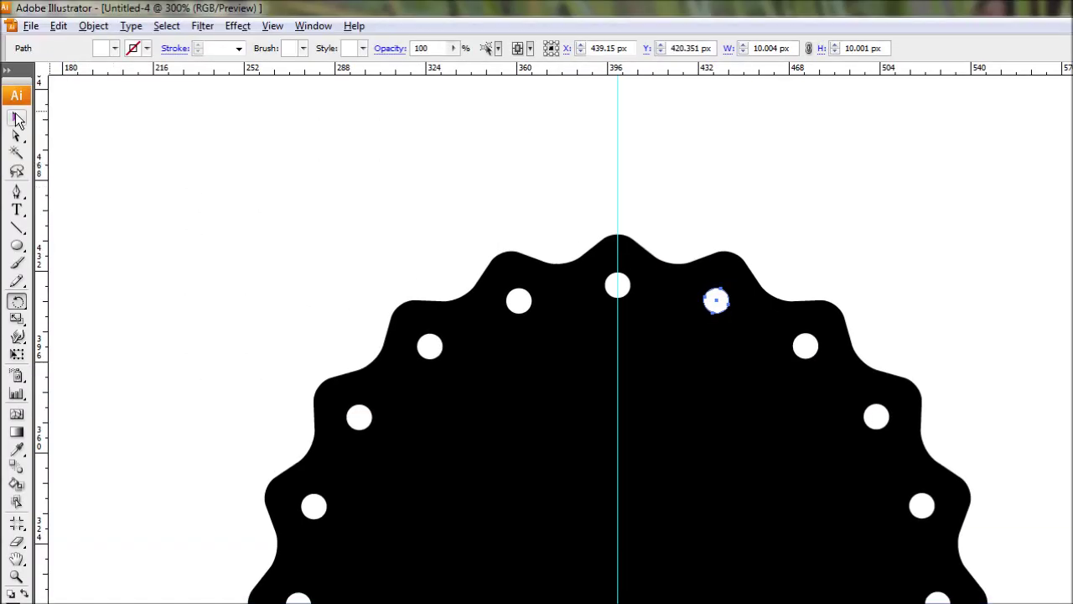
# - Deselect the dot and set up no fill with a white stroke for a new circle
pyautogui.click(17, 119)
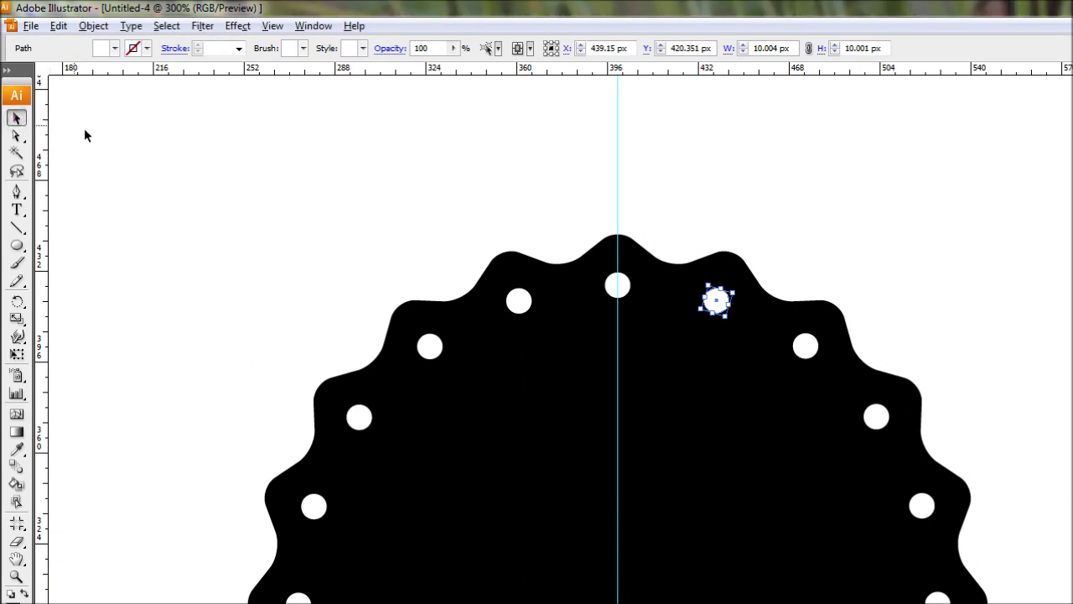
pyautogui.click(850, 287)
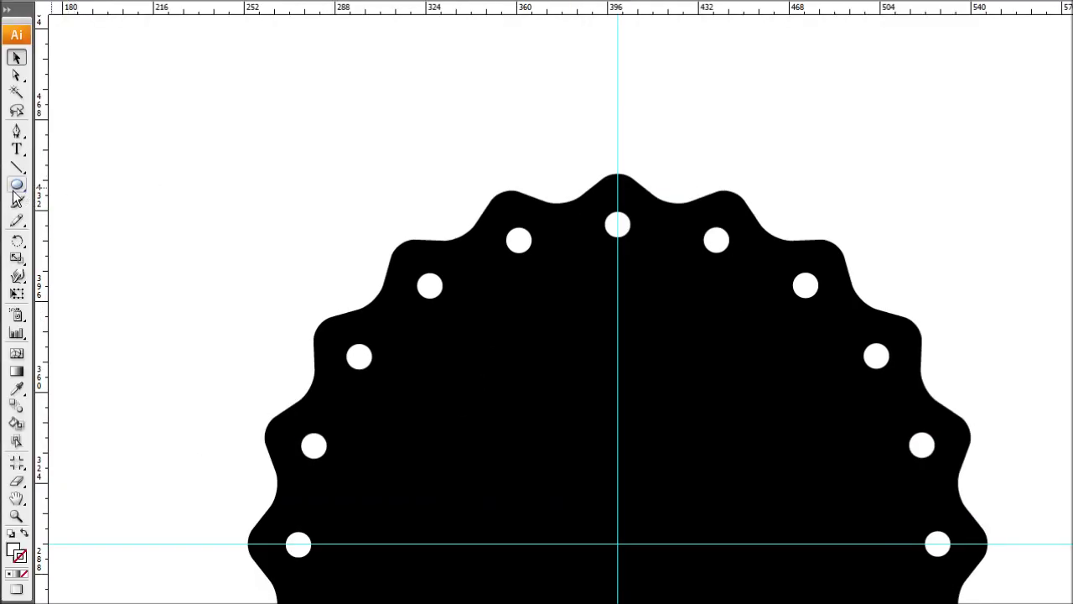
pyautogui.click(17, 186)
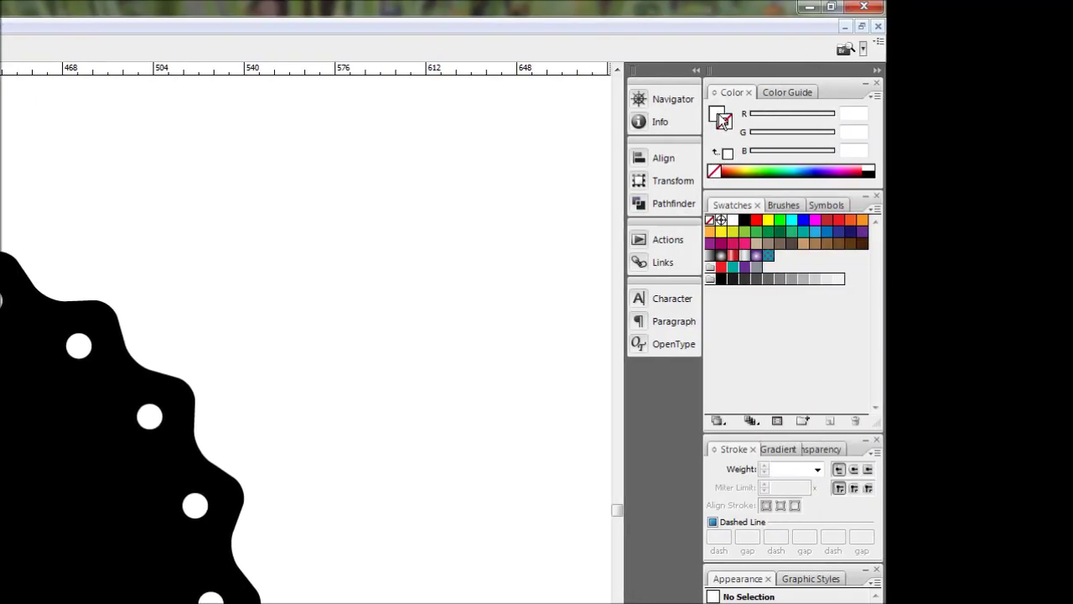
pyautogui.click(723, 118)
pyautogui.click(709, 219)
pyautogui.click(726, 152)
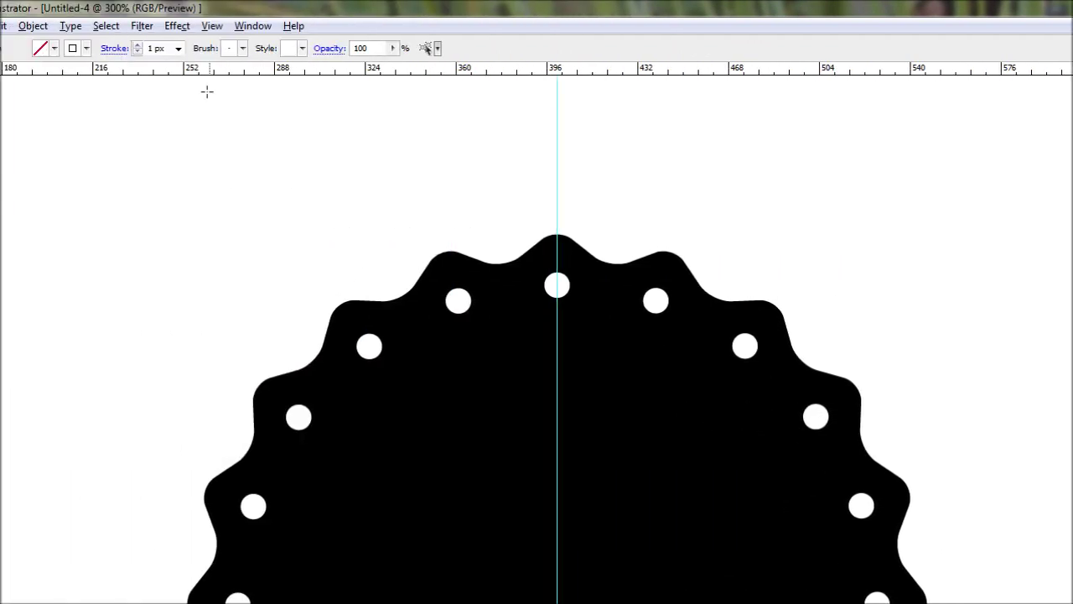
# - Set the stroke weight to 4 px and draw the ring centred at X 400, Y 300
pyautogui.moveTo(226, 47); pyautogui.dragTo(209, 48)
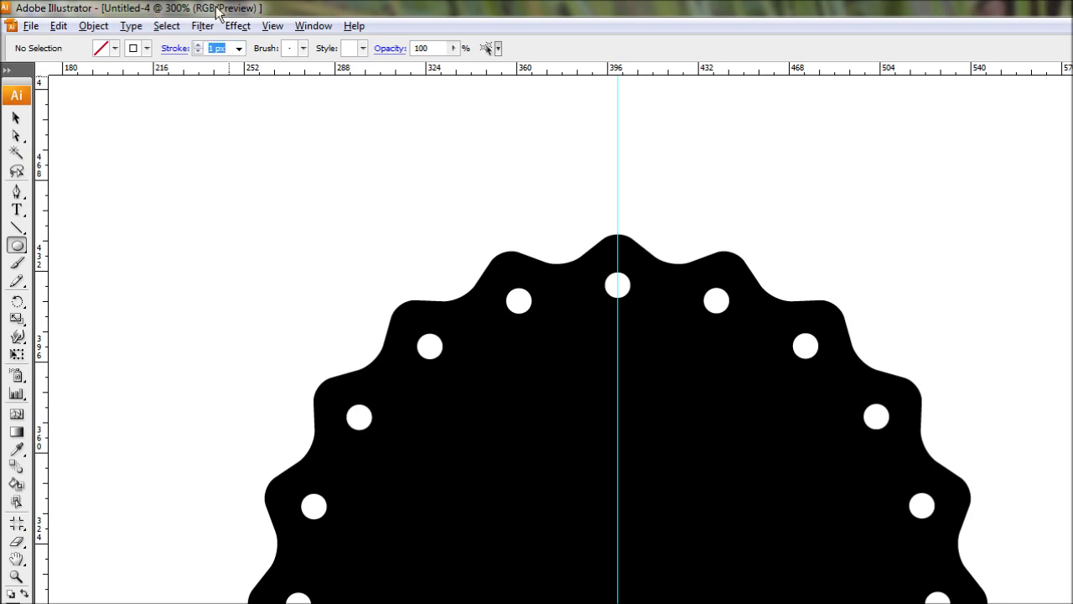
pyautogui.write('4')
pyautogui.click(16, 118)
pyautogui.click(17, 245)
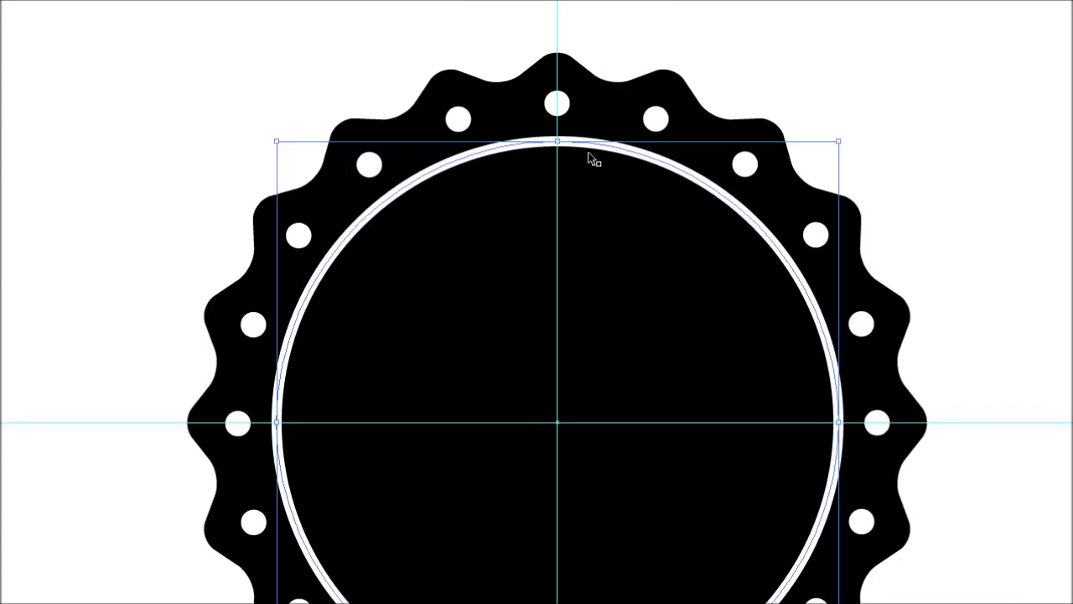
pyautogui.click(217, 48)
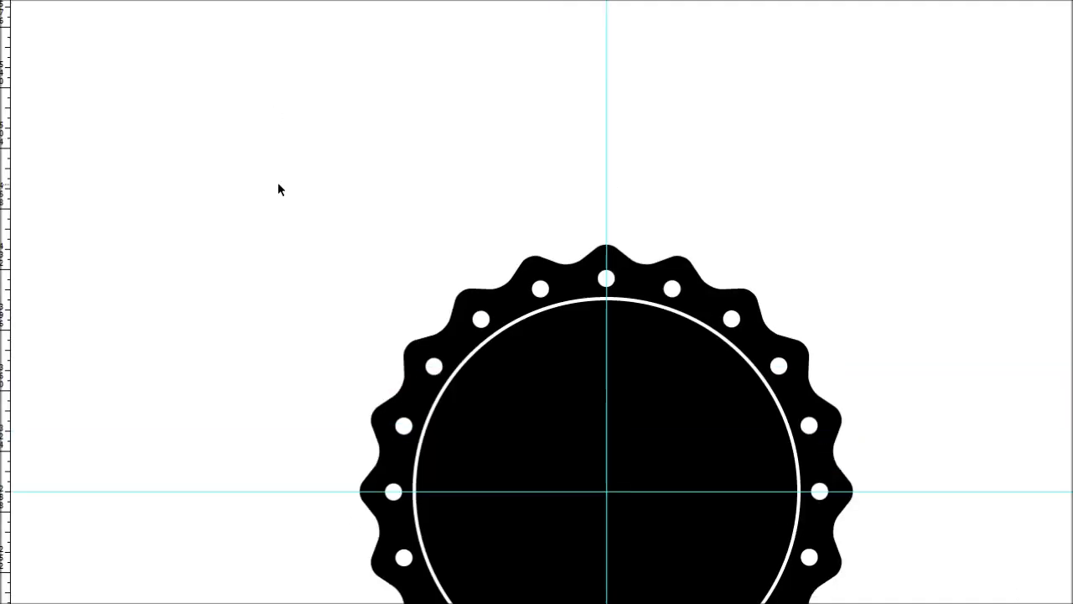
# - Pick the Type tool and set the text fill to the white swatch
pyautogui.click(17, 187)
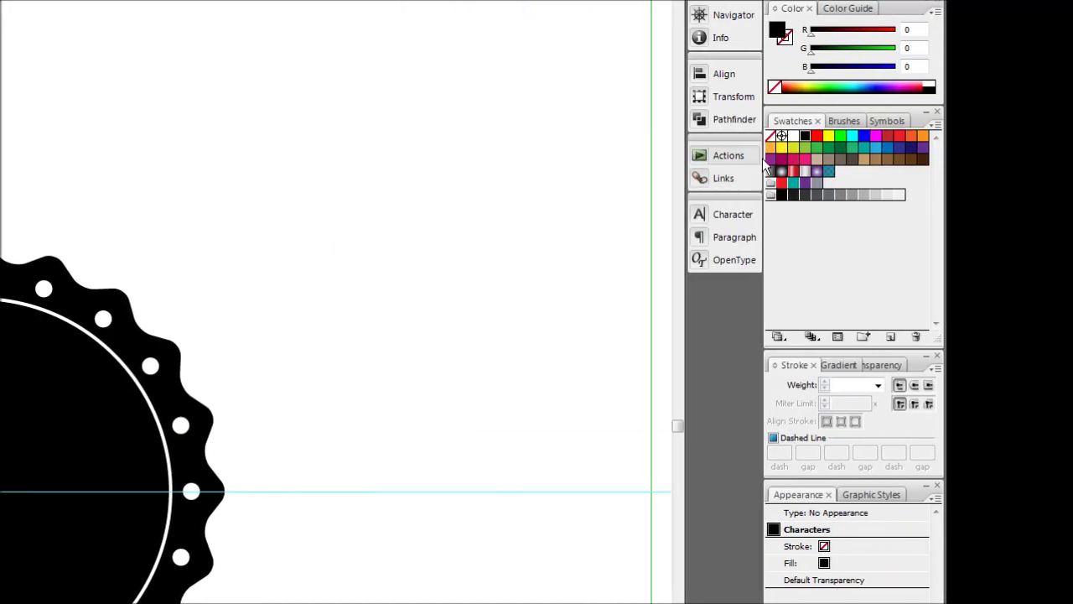
pyautogui.click(793, 136)
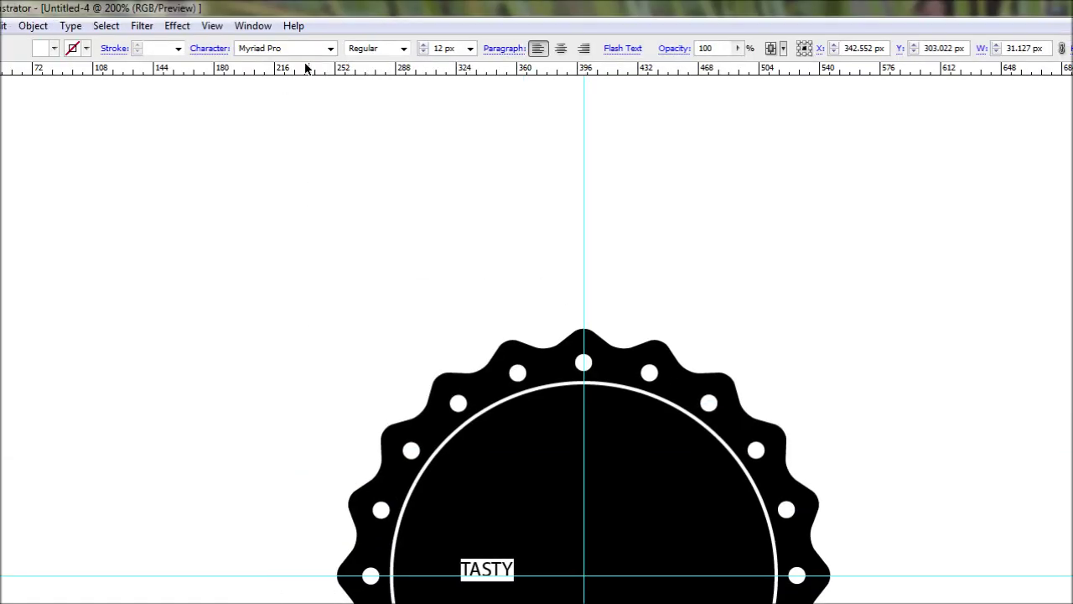
# - Apply the Ballpark Weiner font to the word Tasty
pyautogui.click(390, 48)
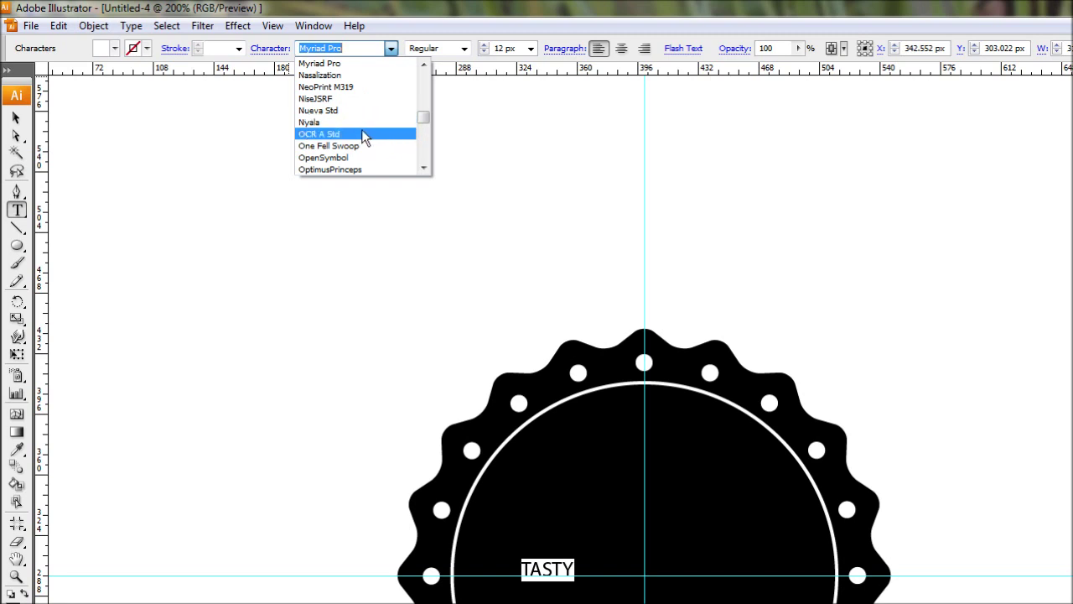
pyautogui.write('b')
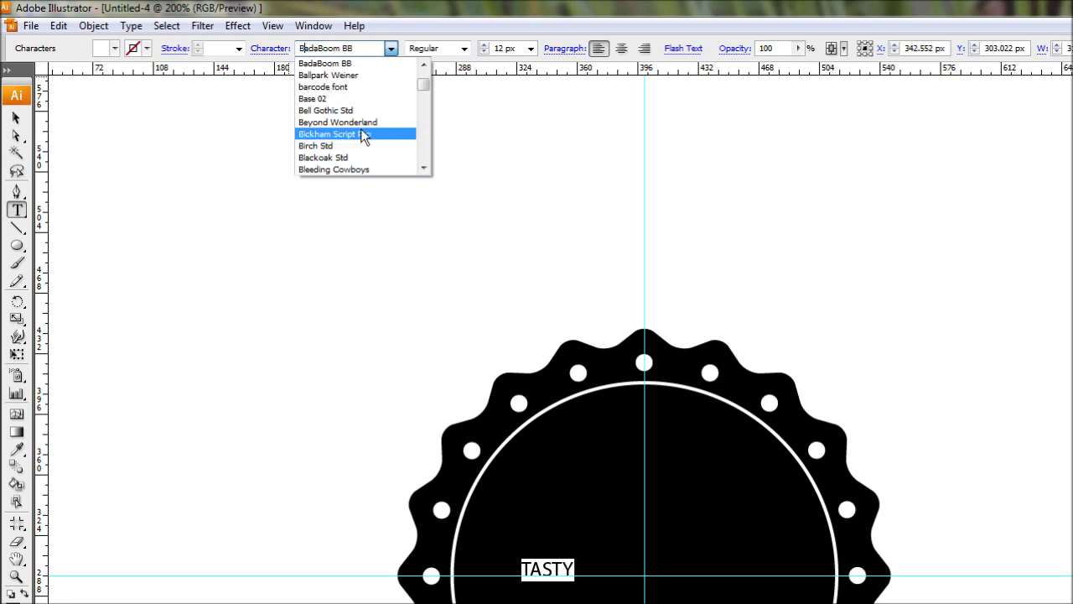
pyautogui.click(327, 77)
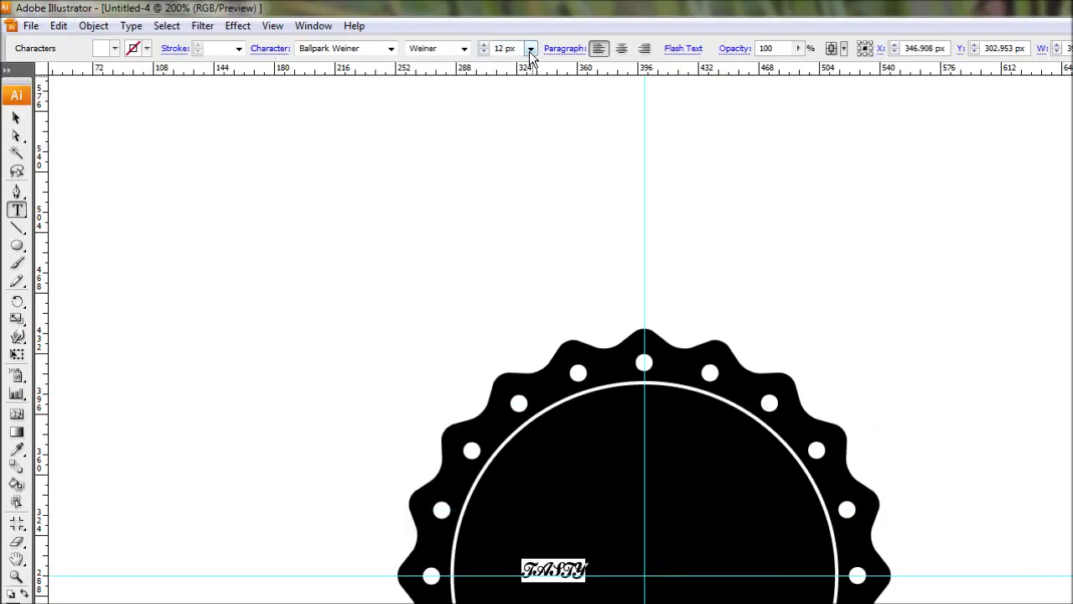
# - Select Tasty and set its size to 48 pt
pyautogui.click(530, 49)
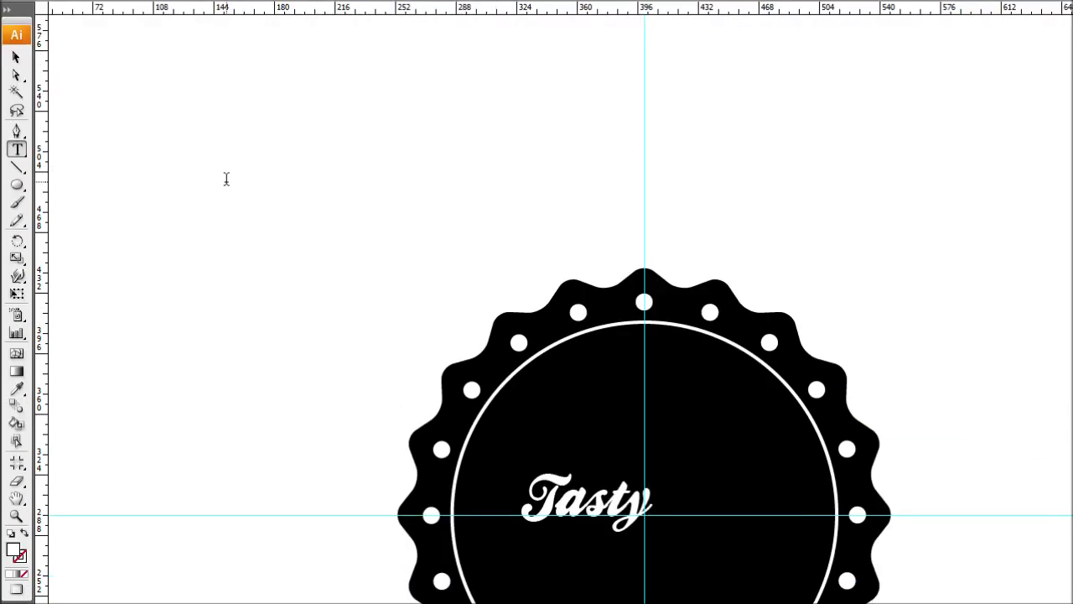
pyautogui.moveTo(651, 559); pyautogui.dragTo(524, 556)
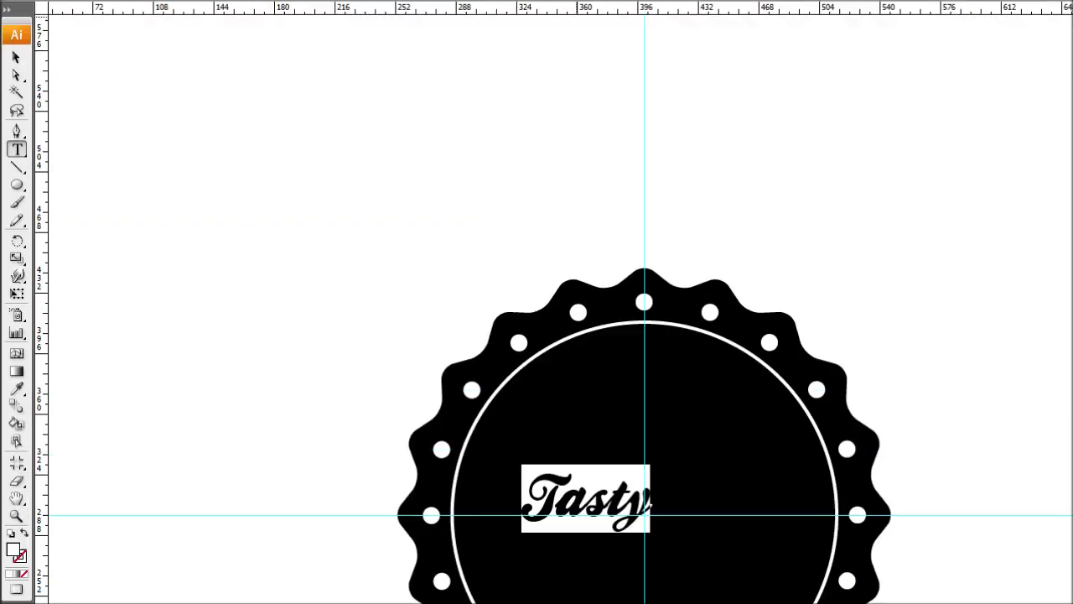
pyautogui.click(531, 48)
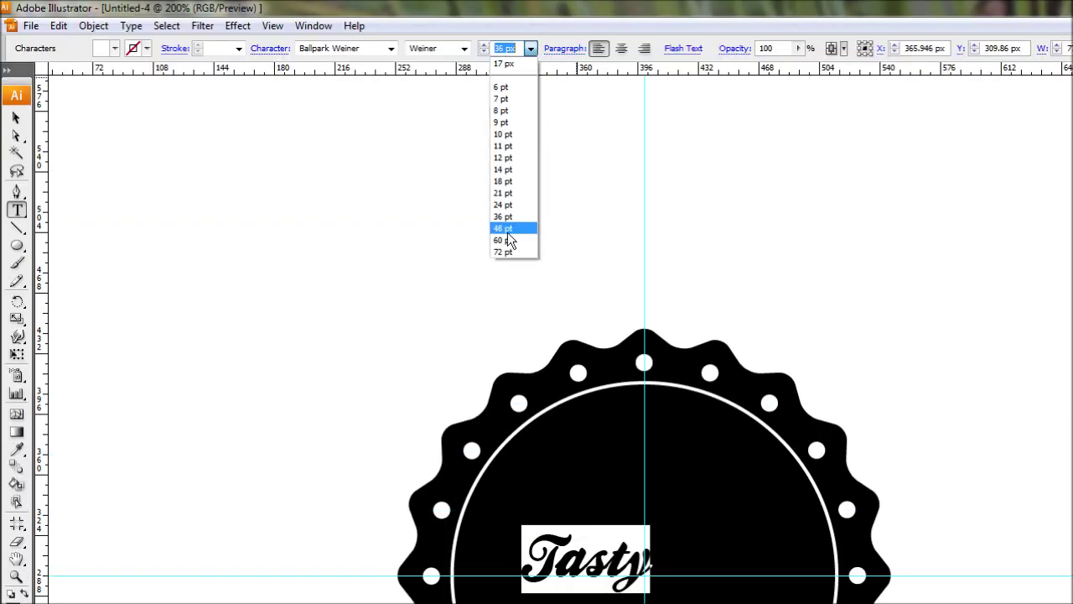
pyautogui.click(509, 229)
pyautogui.click(530, 48)
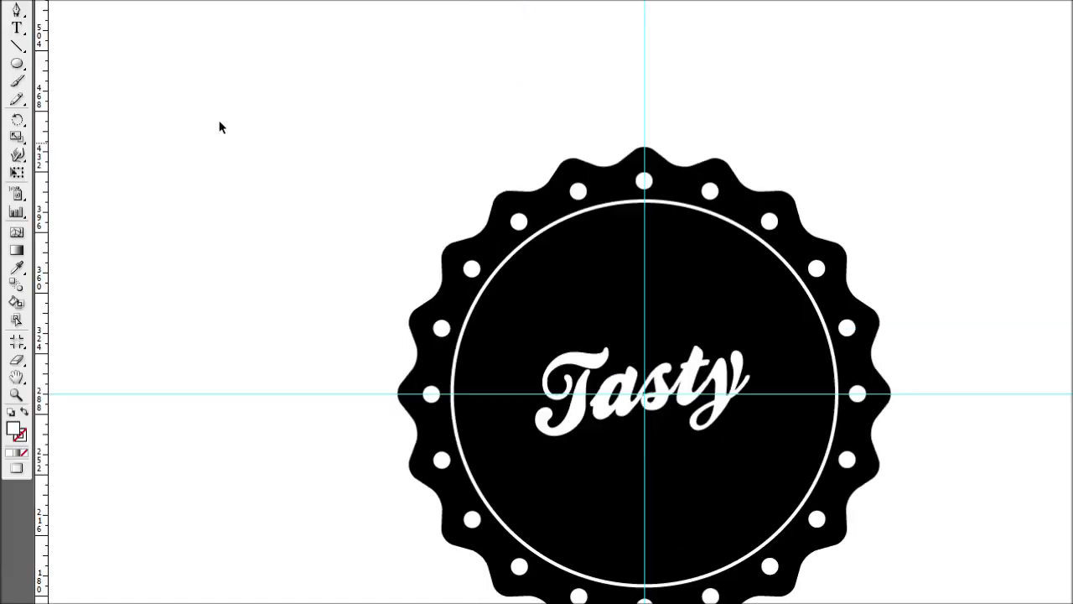
# - Draw a curved swoosh shape beneath the Tasty lettering
pyautogui.click(17, 192)
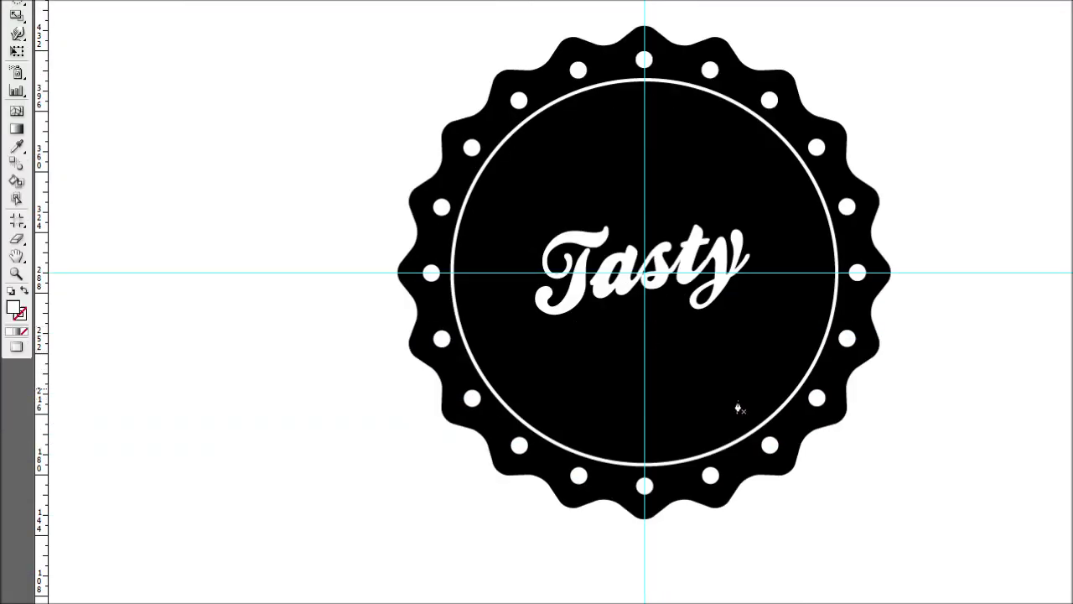
pyautogui.hotkey('ctrl', '+')
pyautogui.hotkey('ctrl', '+')
pyautogui.moveTo(646, 408); pyautogui.dragTo(699, 208)
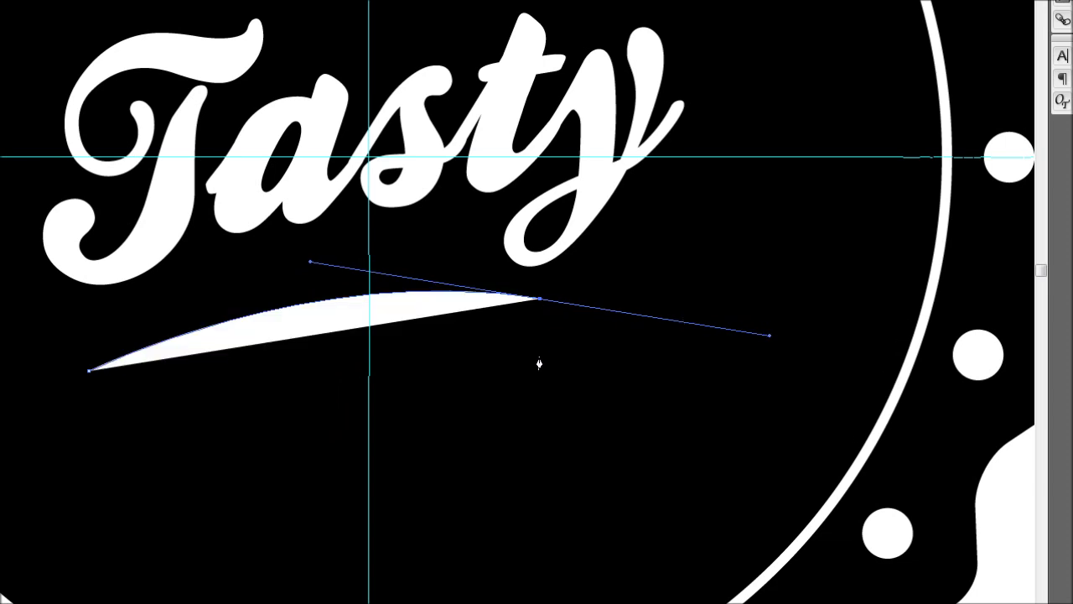
pyautogui.moveTo(541, 349); pyautogui.dragTo(472, 348)
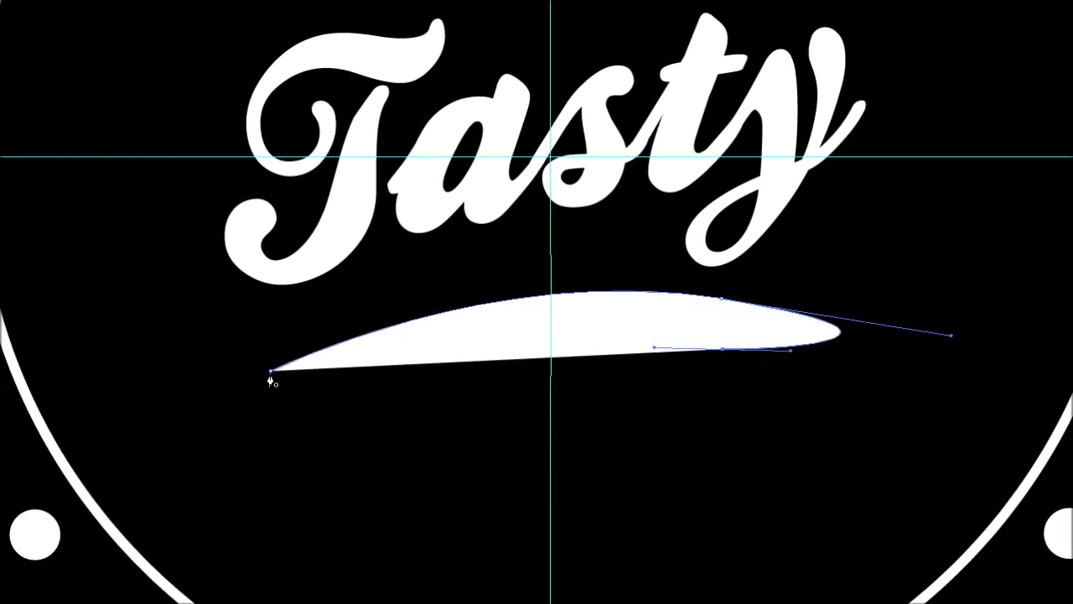
pyautogui.moveTo(270, 374); pyautogui.dragTo(57, 433)
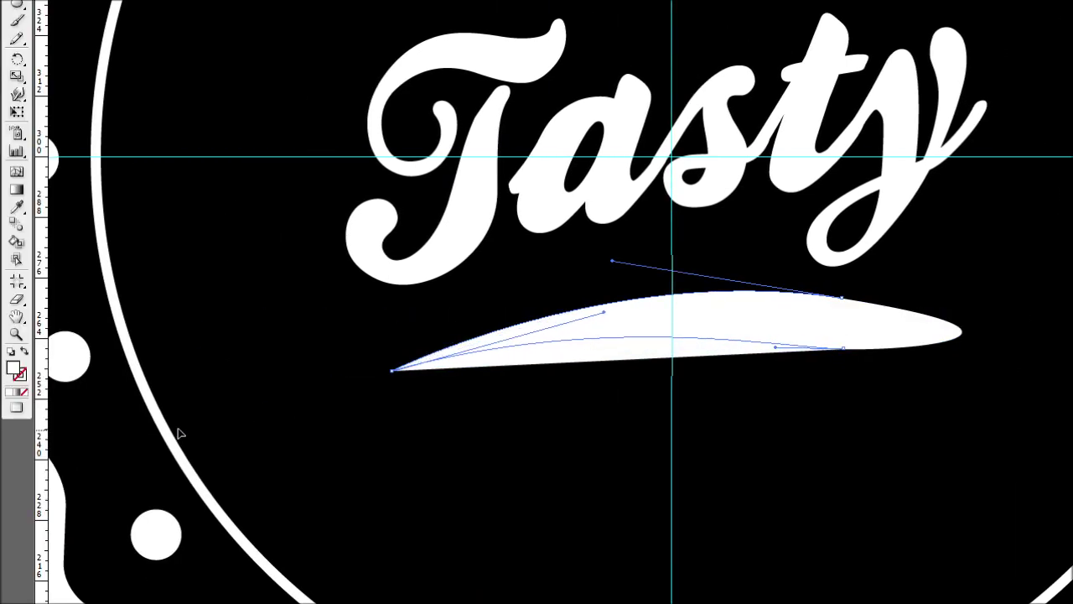
pyautogui.moveTo(179, 433); pyautogui.dragTo(206, 431)
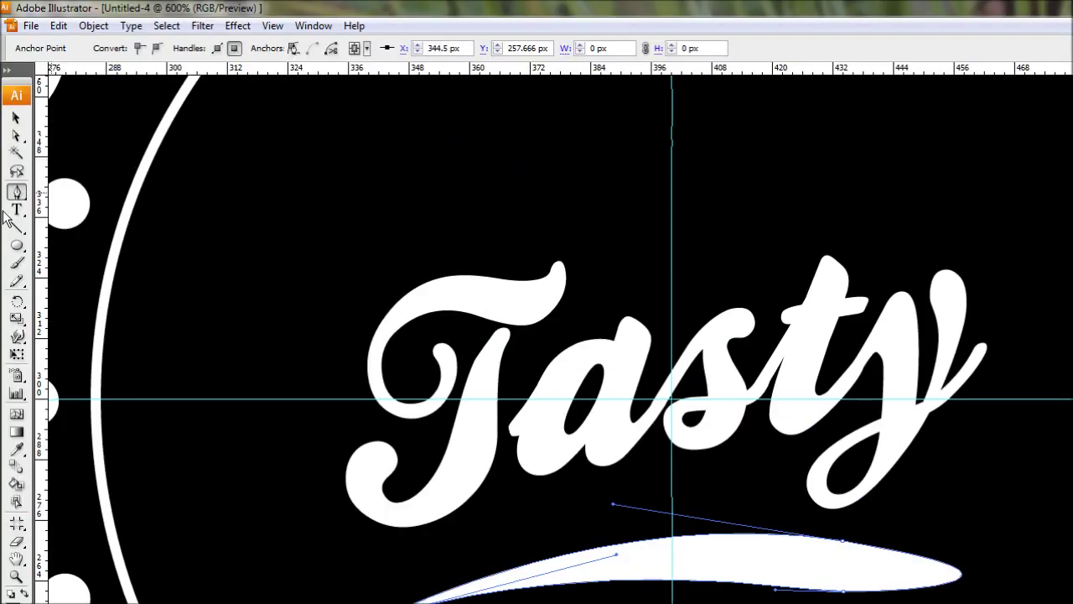
# - Taper the swoosh's right tip by pulling the top handle inward and nudging the end right
pyautogui.click(16, 136)
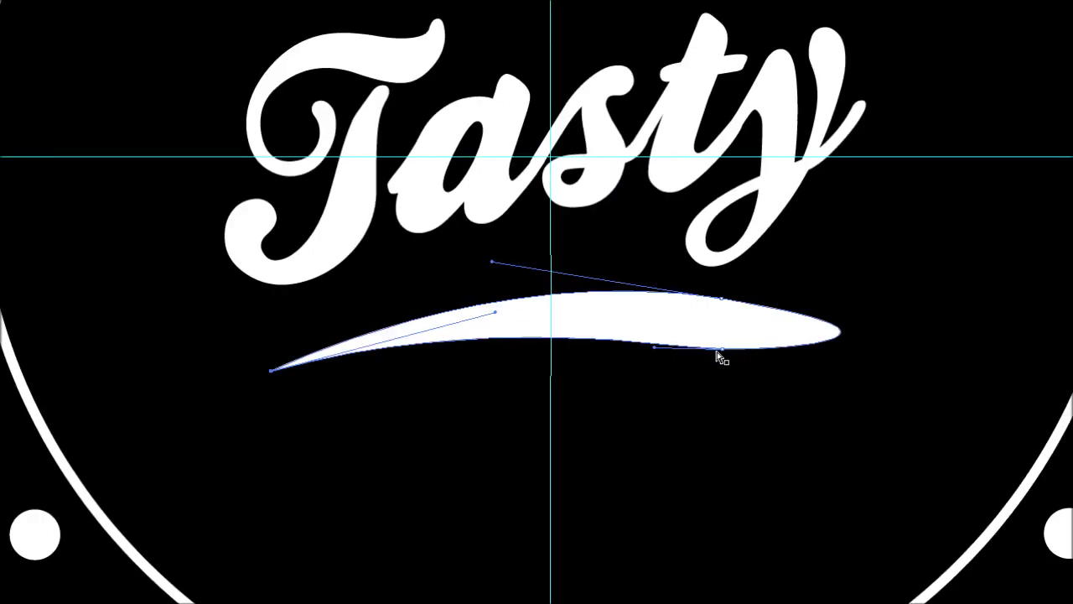
pyautogui.click(843, 398)
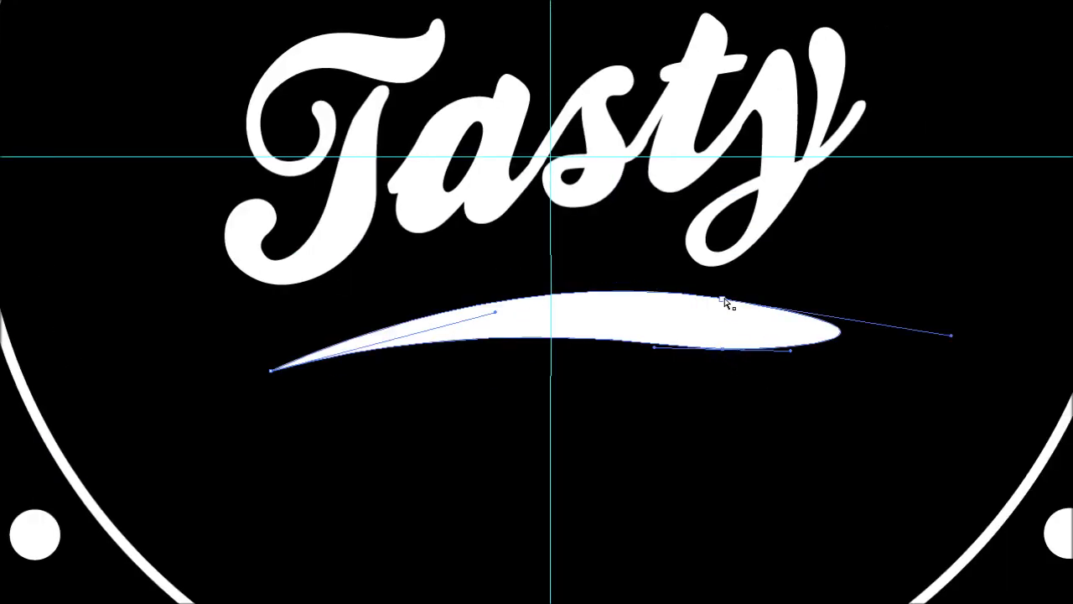
pyautogui.click(725, 298)
pyautogui.moveTo(954, 342); pyautogui.dragTo(947, 340)
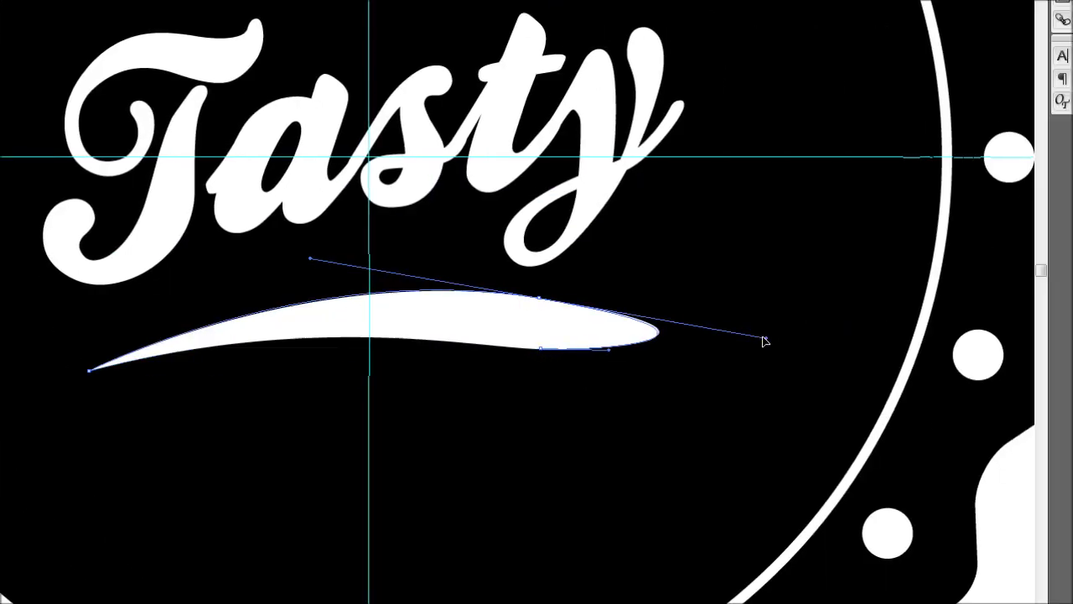
pyautogui.moveTo(764, 341); pyautogui.dragTo(624, 312)
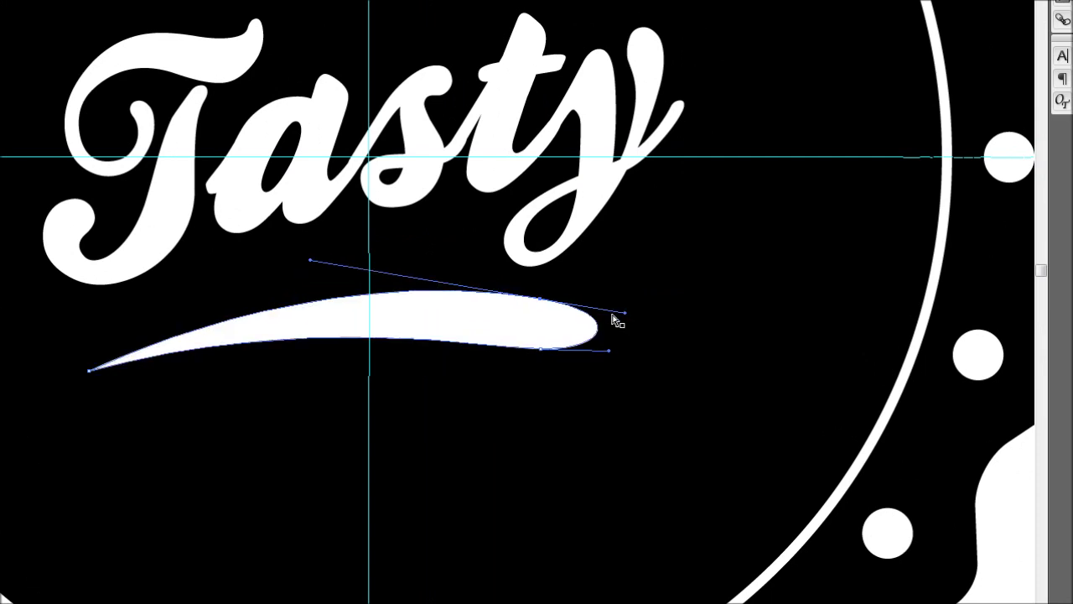
pyautogui.click(541, 352)
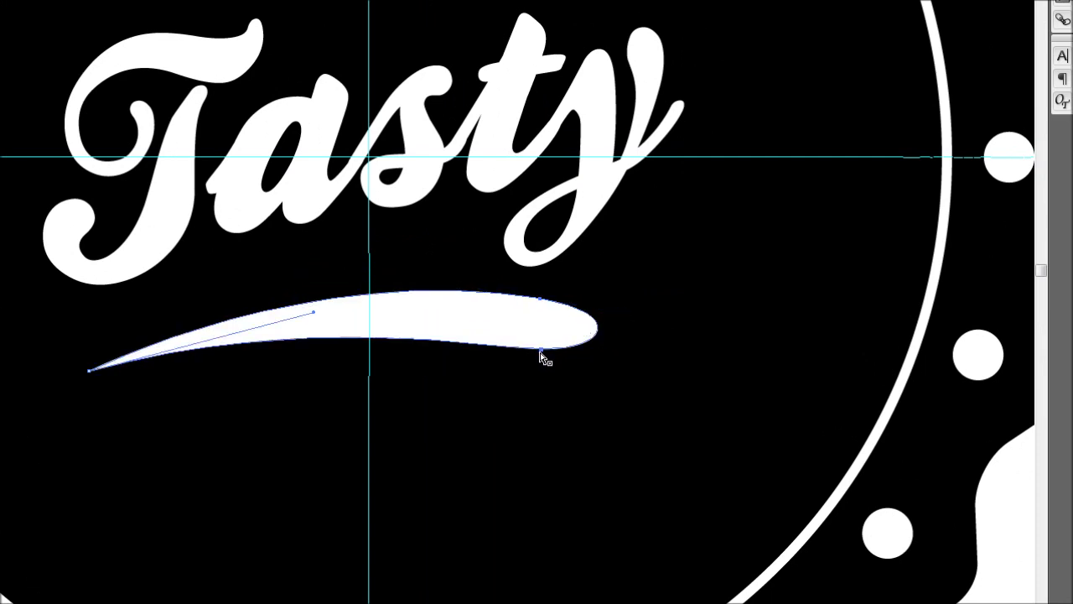
pyautogui.press('Right')
pyautogui.press('Right')
pyautogui.press('Right')
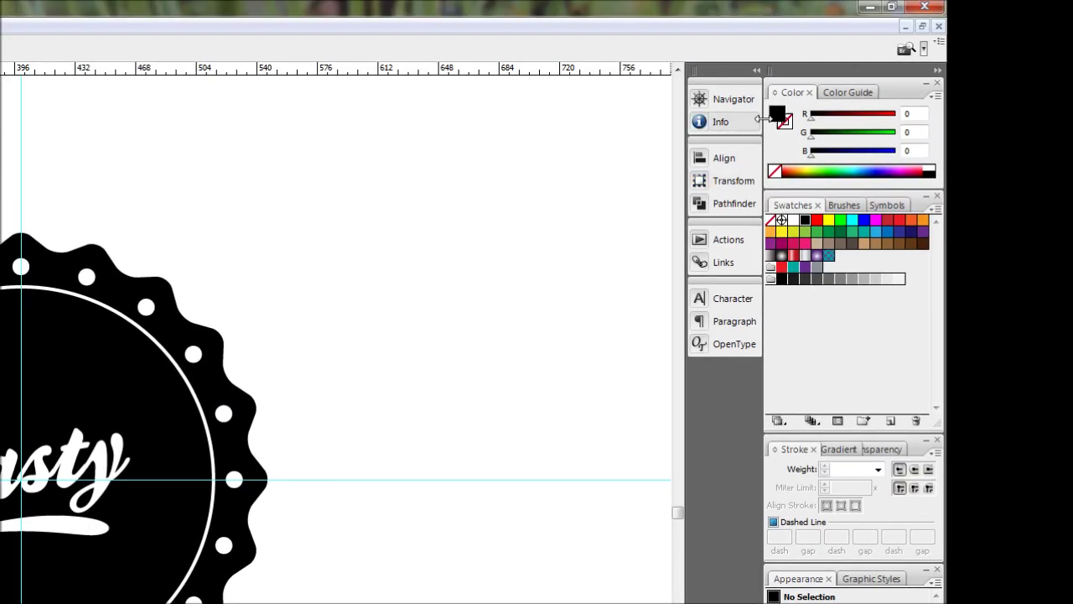
# - Set the fill to None in the Color panel for the next circle
pyautogui.click(772, 219)
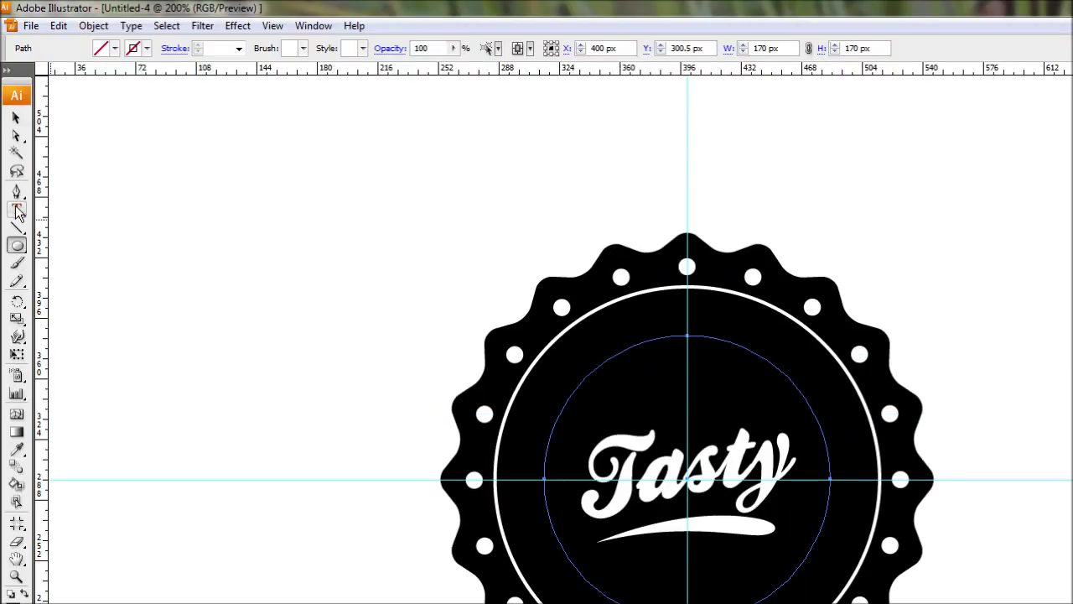
# - Turn the inner circle into a type-on-a-path text path at 18 pt
pyautogui.moveTo(18, 213); pyautogui.dragTo(90, 248)
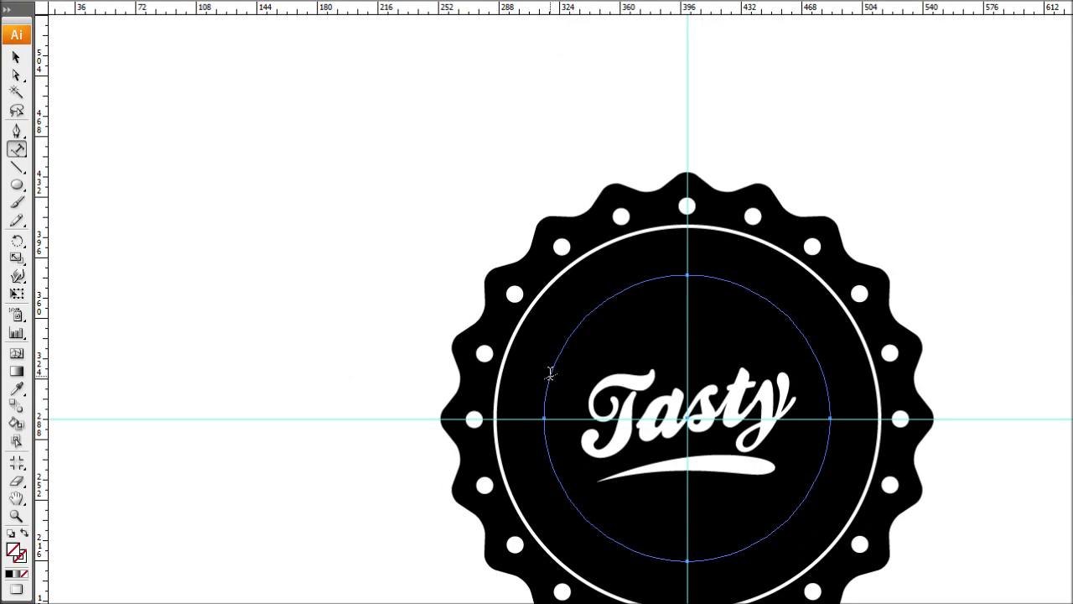
pyautogui.click(549, 374)
pyautogui.click(531, 47)
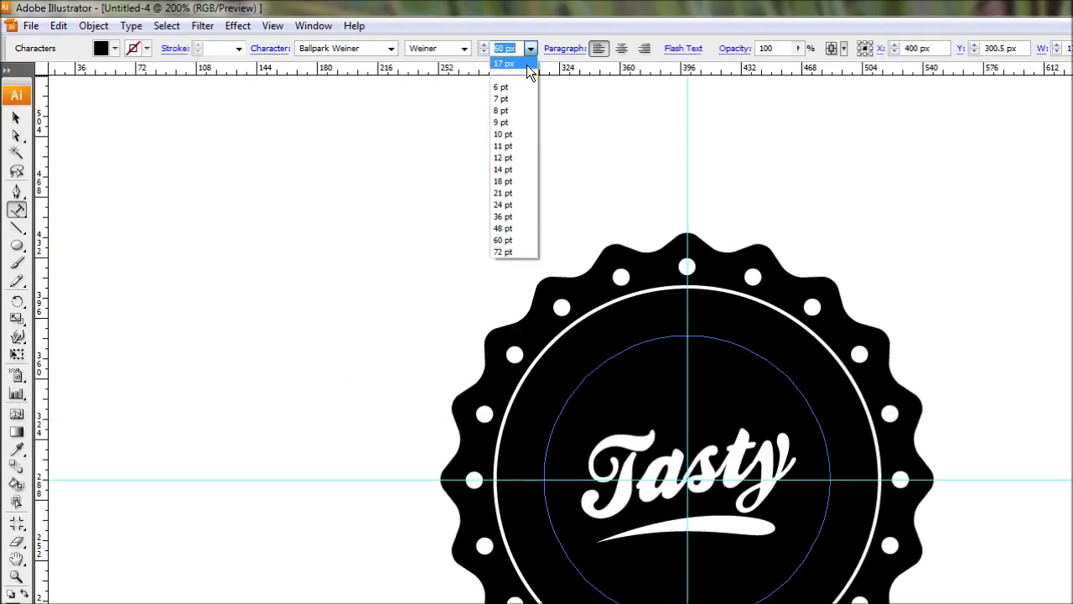
pyautogui.click(511, 188)
# - Set the path text font to Myriad Pro Bold Italic
pyautogui.click(390, 48)
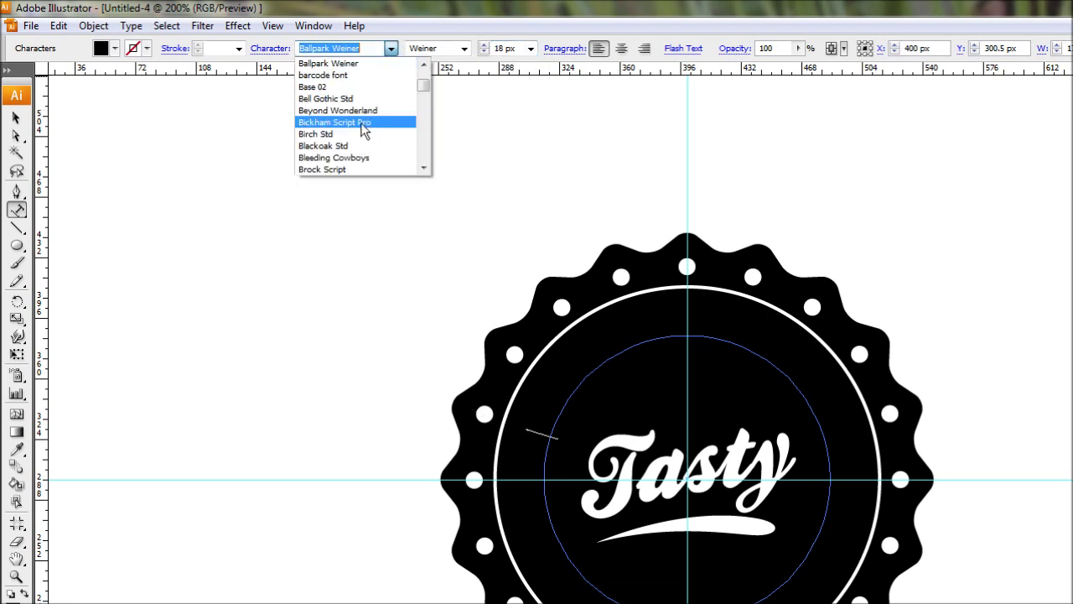
pyautogui.scroll(-15, 365, 134)
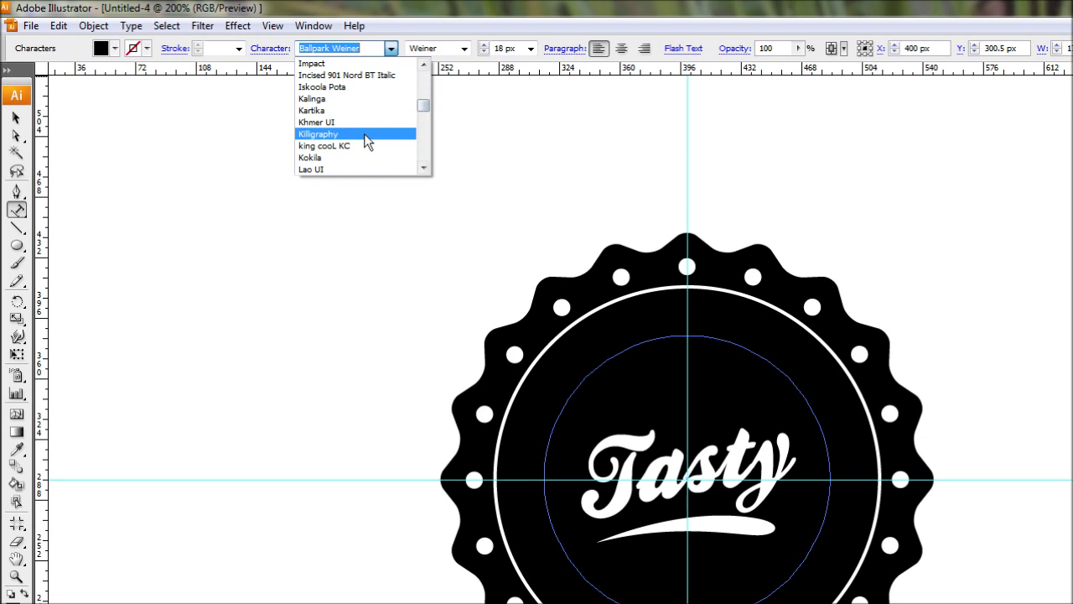
pyautogui.write('Mangal')
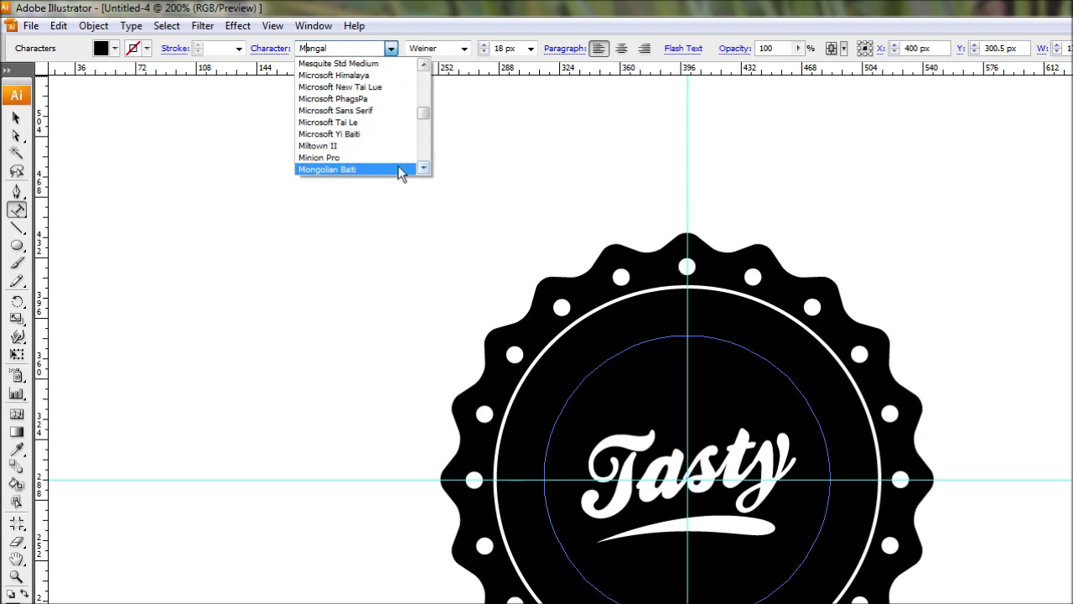
pyautogui.click(423, 168)
pyautogui.click(424, 167)
pyautogui.click(423, 168)
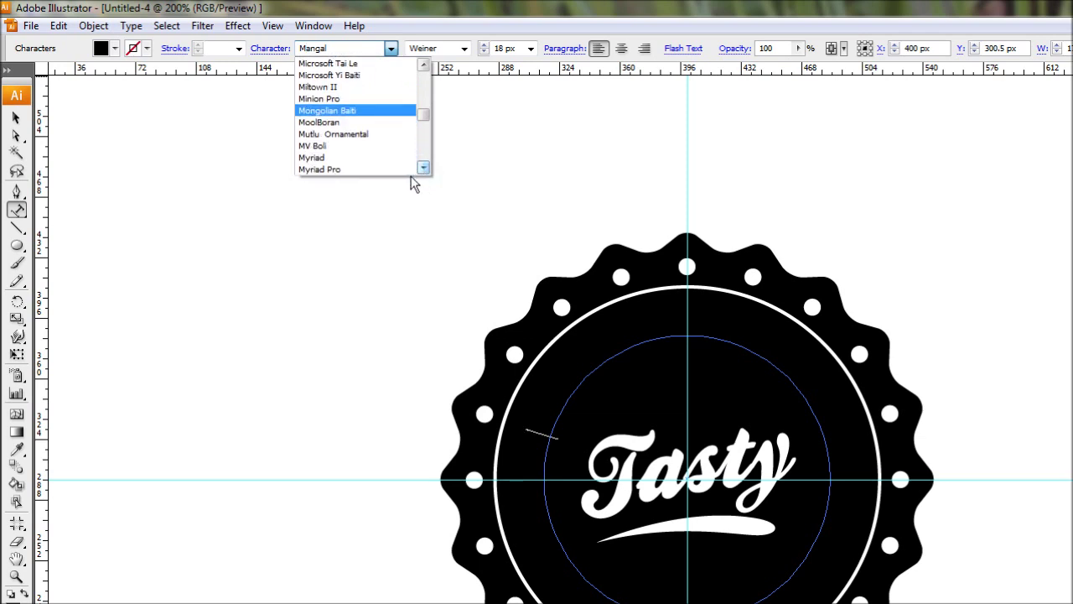
pyautogui.click(328, 169)
pyautogui.click(465, 50)
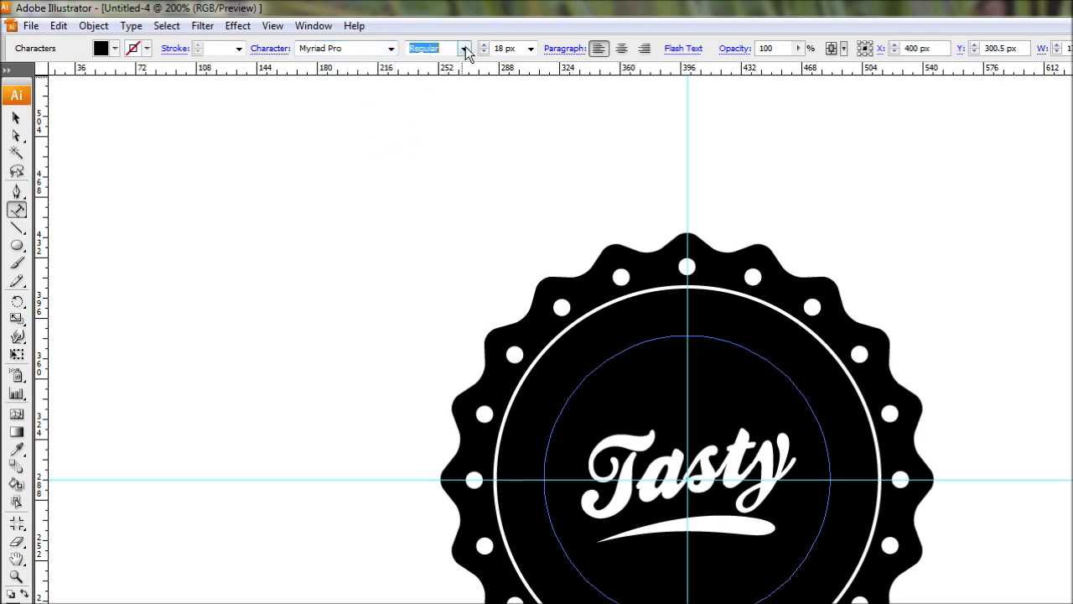
pyautogui.click(465, 50)
pyautogui.click(436, 171)
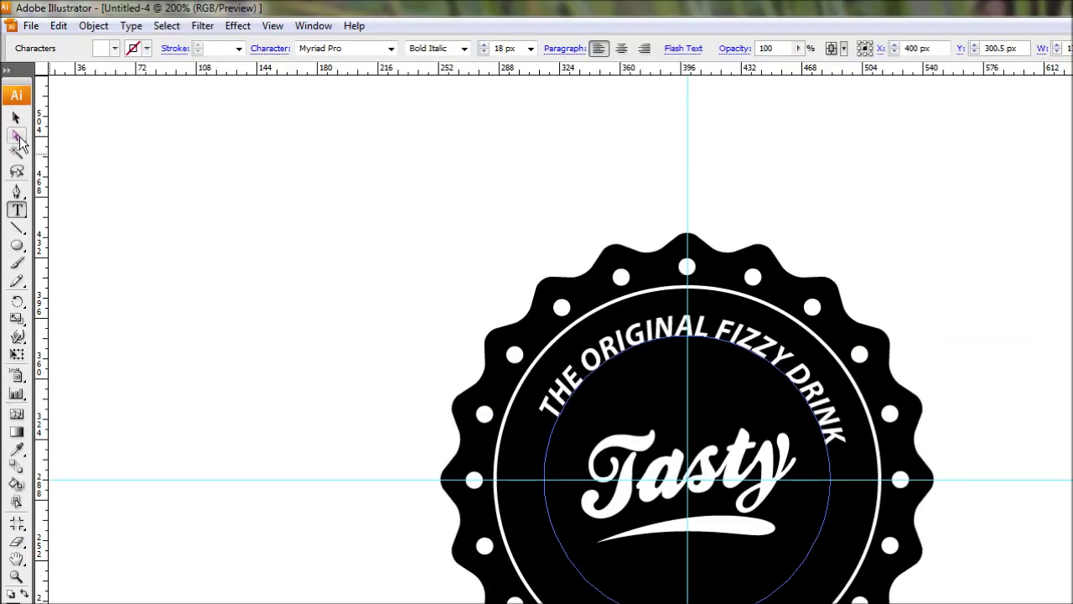
# - Switch to the Direct Selection tool to adjust the path text's position
pyautogui.click(15, 135)
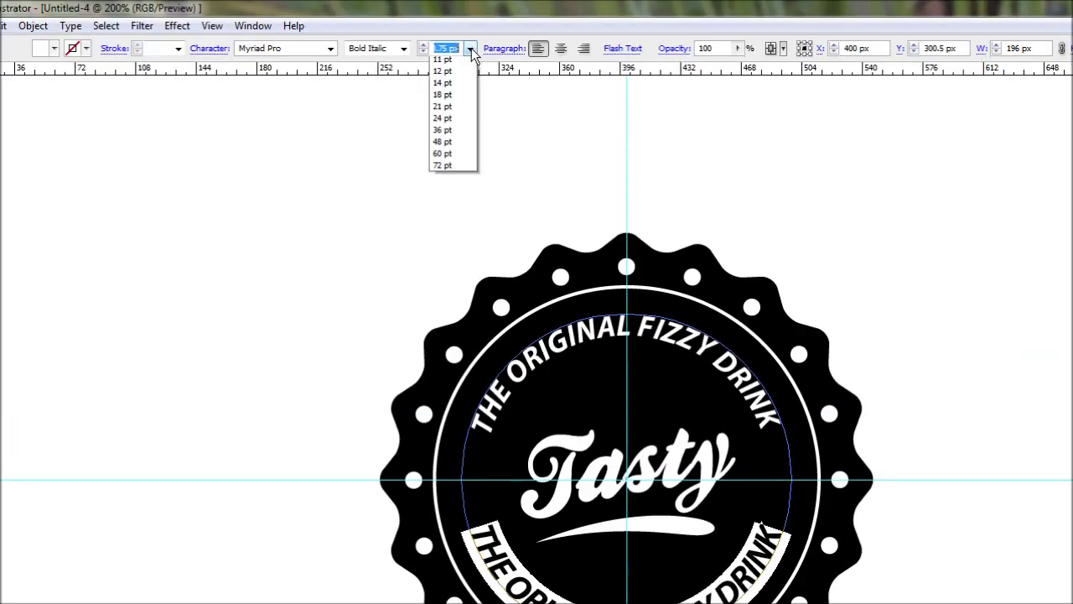
# - Set the bottom arc text to 18 pt to match the top arc
pyautogui.click(449, 181)
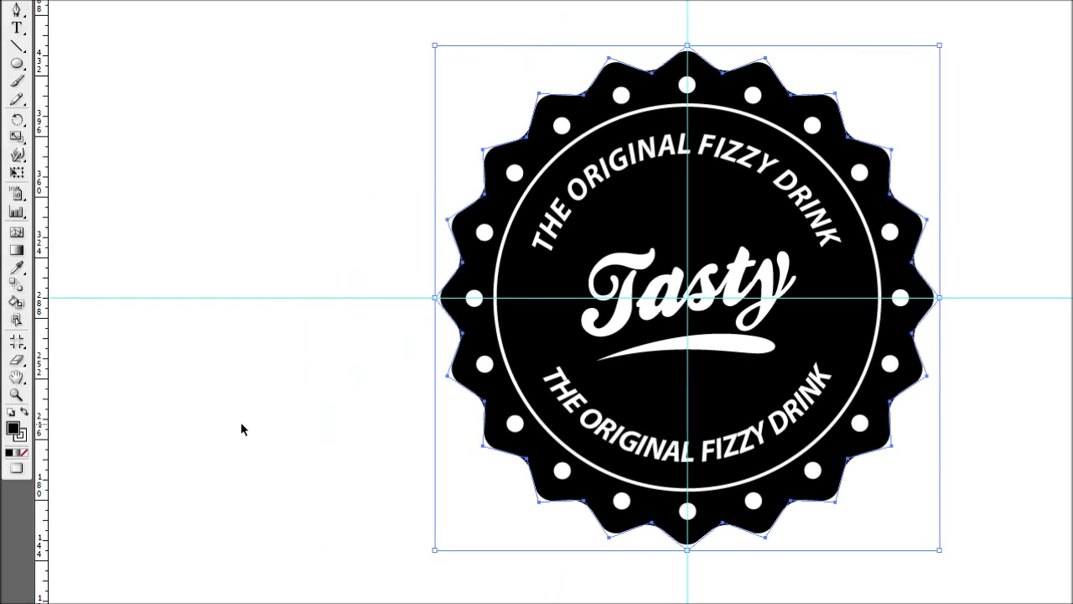
# - Pick a medium blue, #2598B7, as the scalloped seal's fill in the Color Picker
pyautogui.doubleClick(13, 429)
pyautogui.moveTo(699, 304)
pyautogui.mouseDown()
pyautogui.moveTo(718, 271)
pyautogui.moveTo(707, 266)
pyautogui.mouseUp()
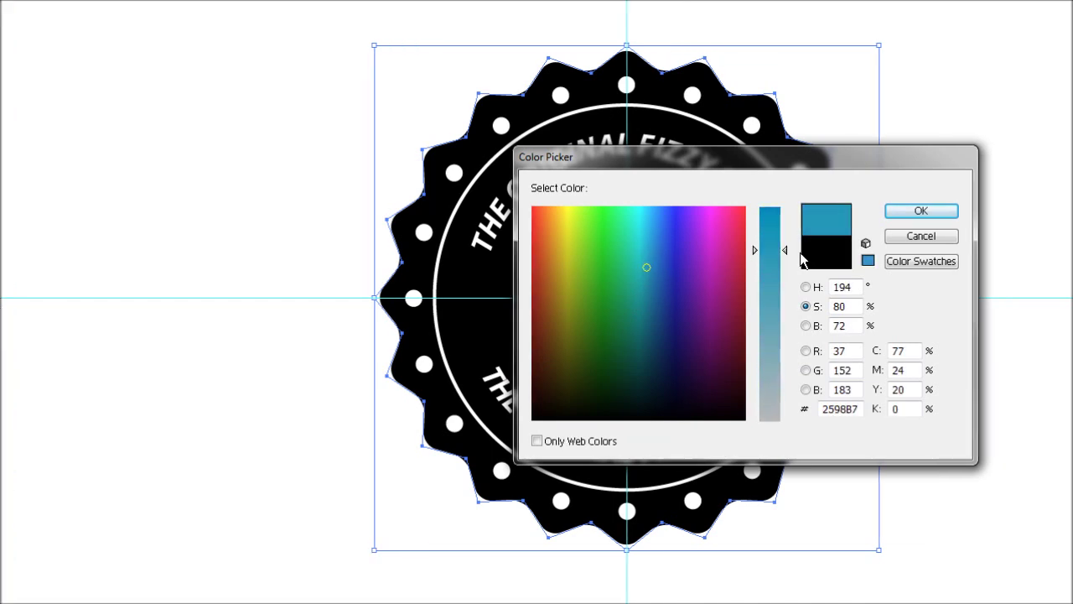